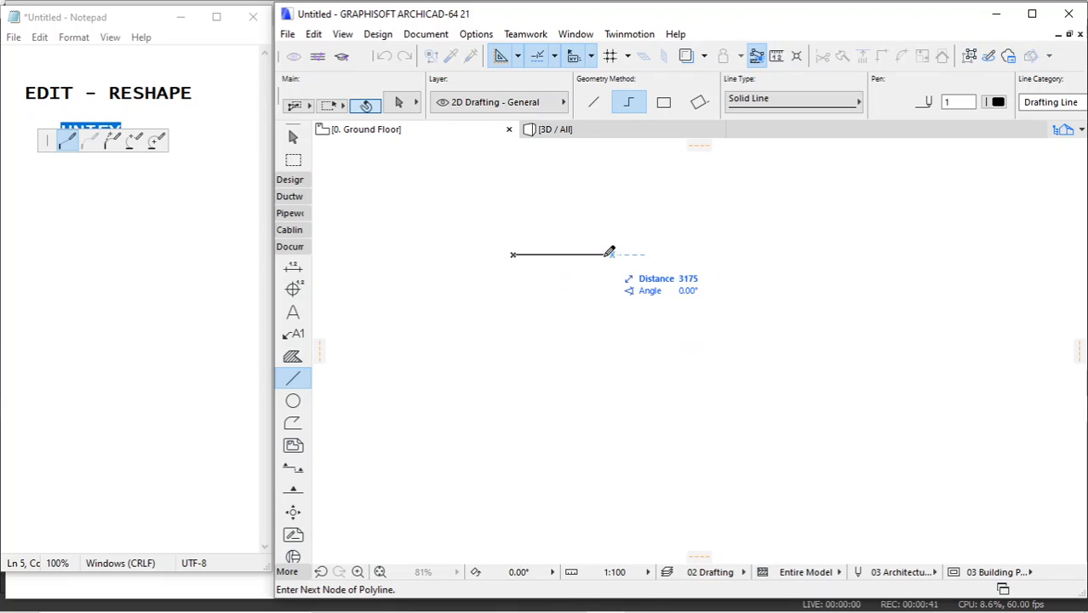
Step: Draw a stepped chain of four line segments, alternating horizontal and vertical, going down from the existing start point
click(603, 349)
click(697, 349)
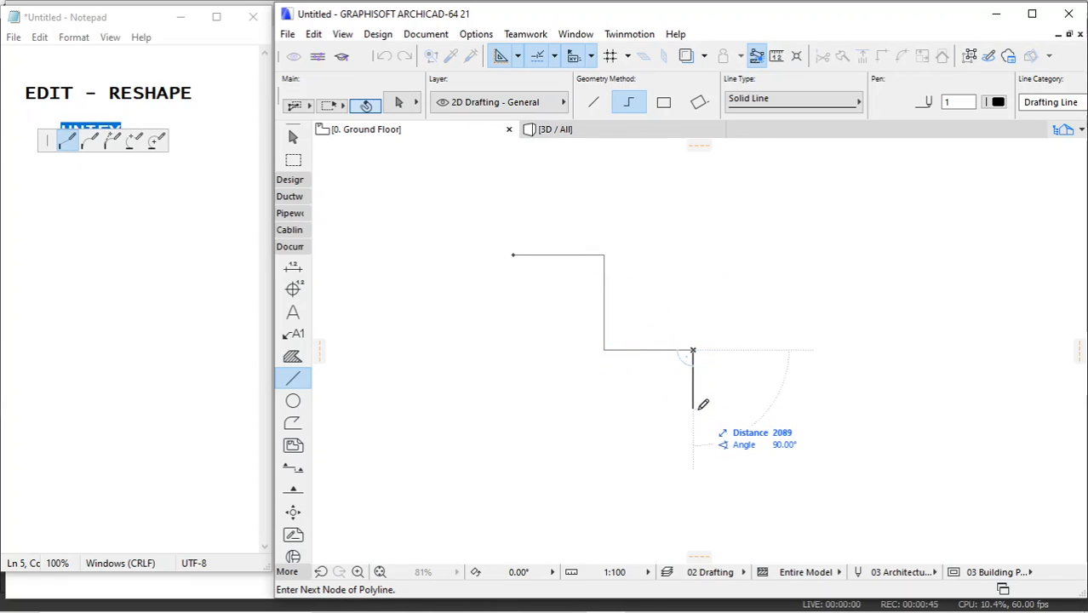
click(692, 415)
right_click(730, 248)
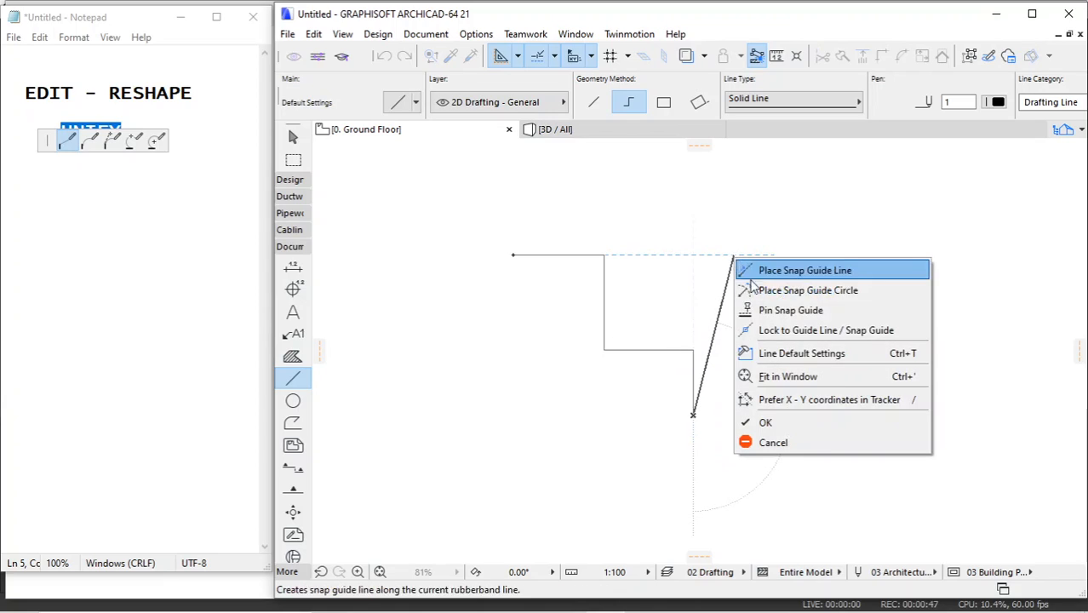
click(771, 419)
Step: Turn off Suspend Groups and select the stepped line to check whether its segments act as one group
shift+click(517, 253)
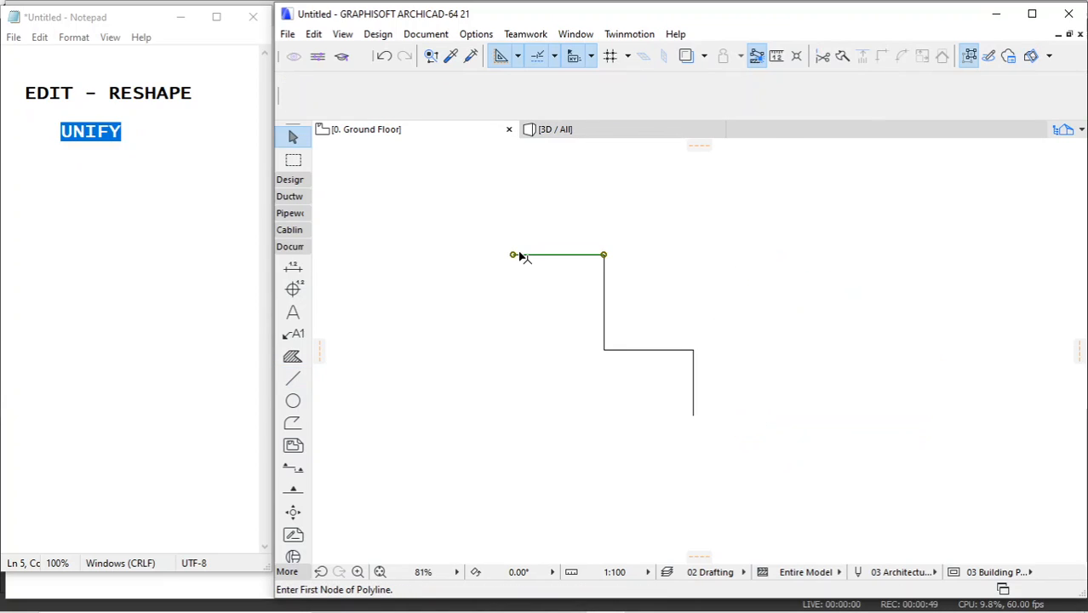
click(974, 58)
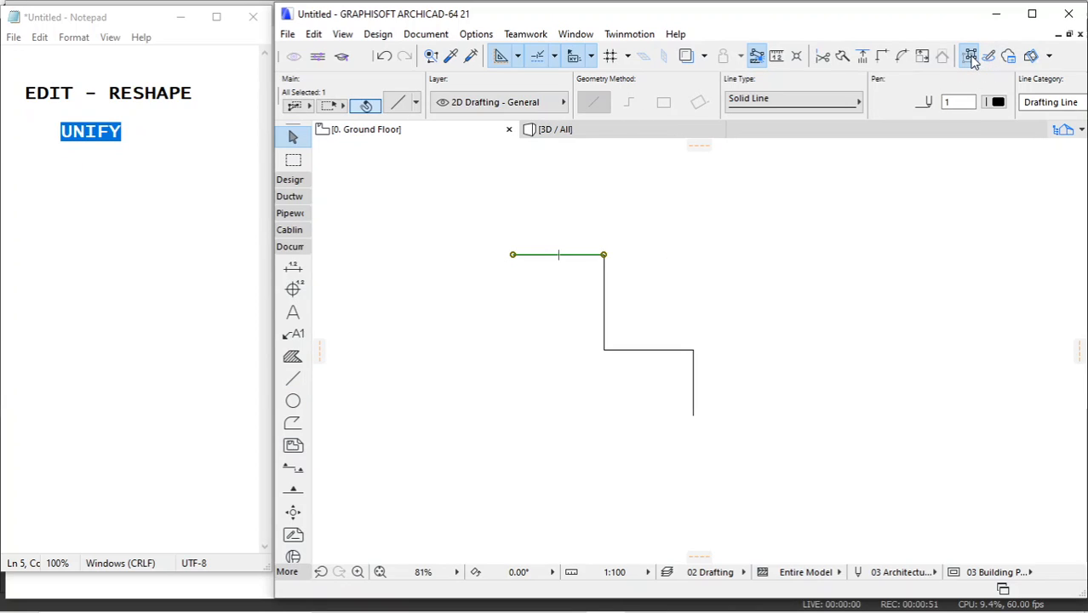
click(784, 305)
click(555, 258)
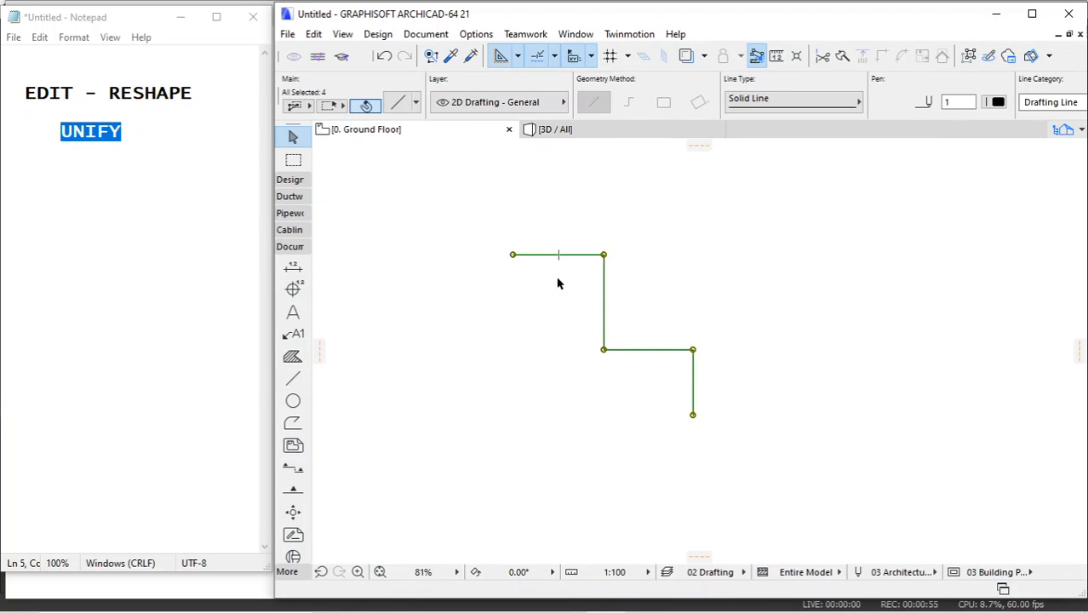
click(701, 284)
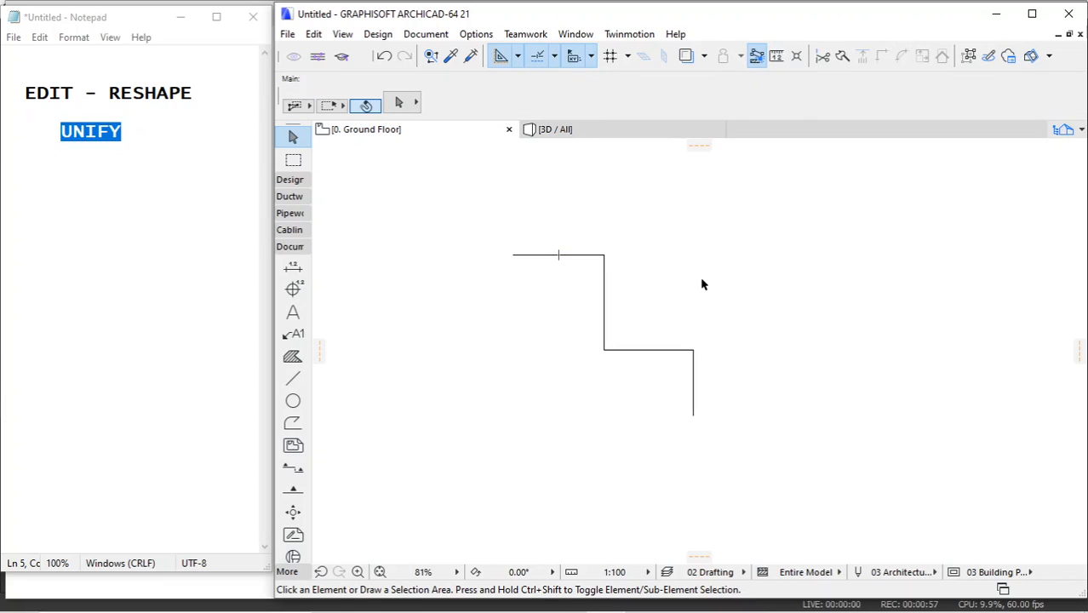
Step: Try to unify the grouped stepped line while Suspend Groups is off
click(578, 261)
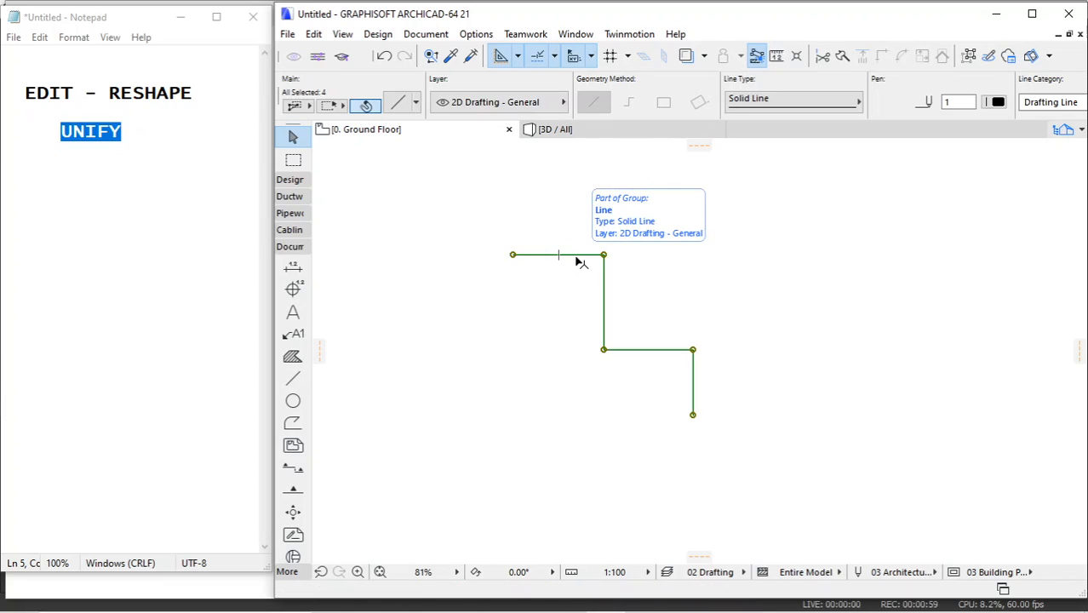
click(315, 35)
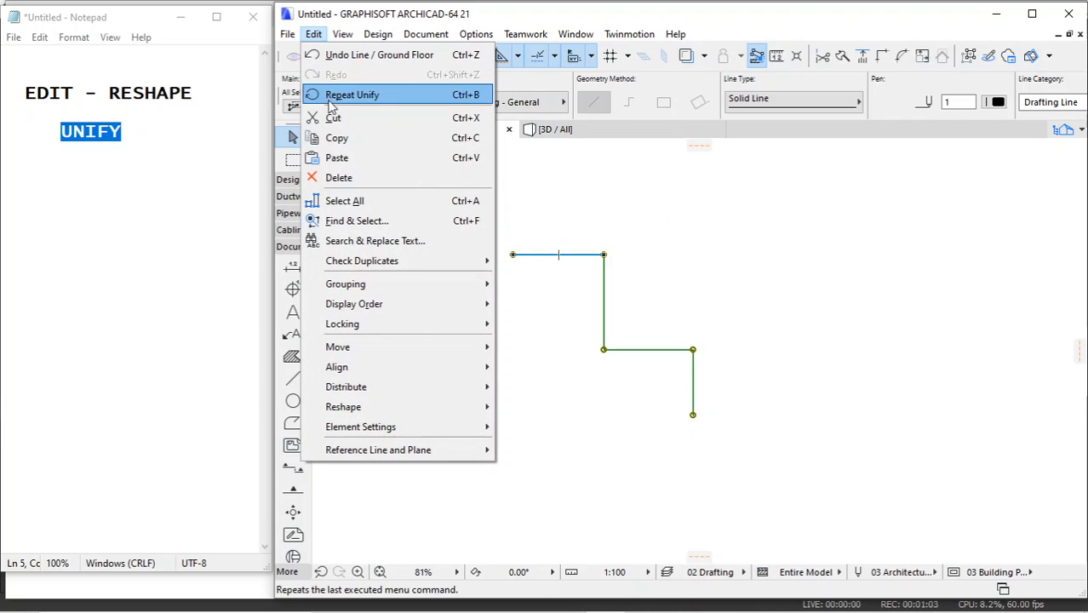
mouse_move(356, 407)
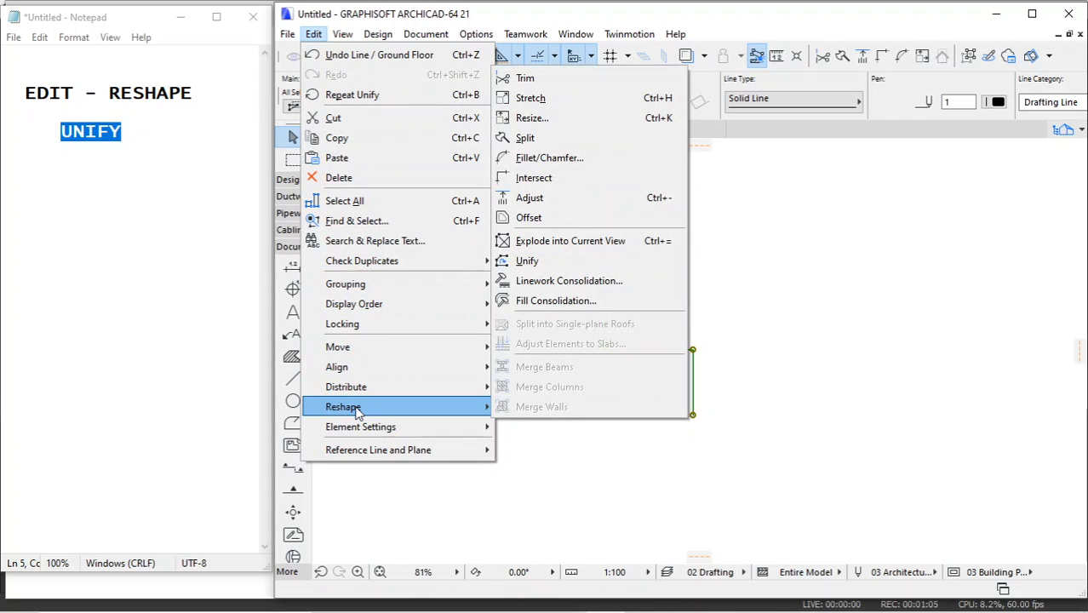
click(545, 269)
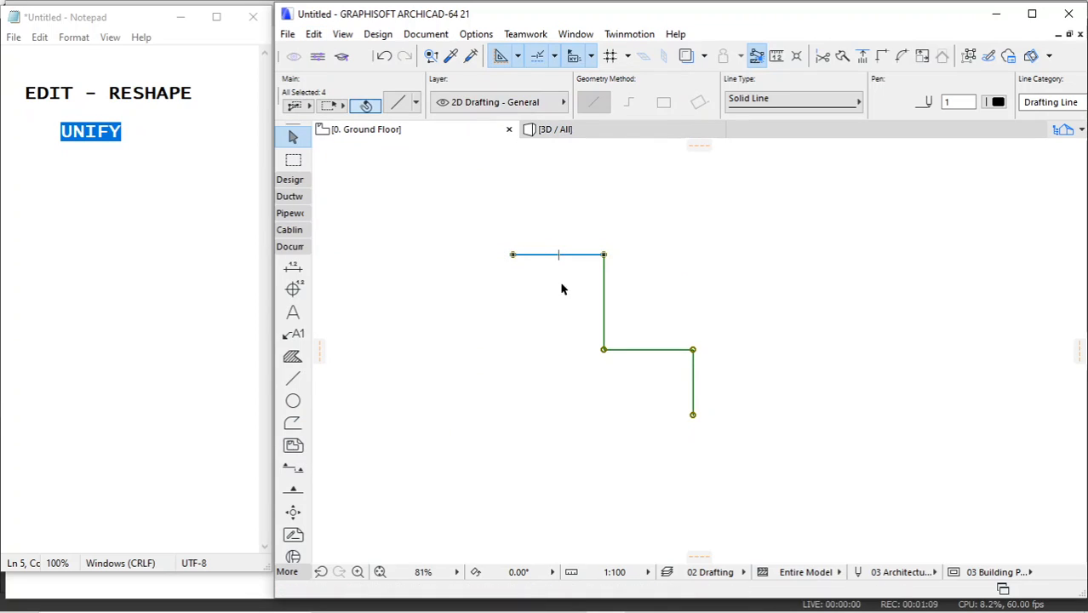
key(Escape)
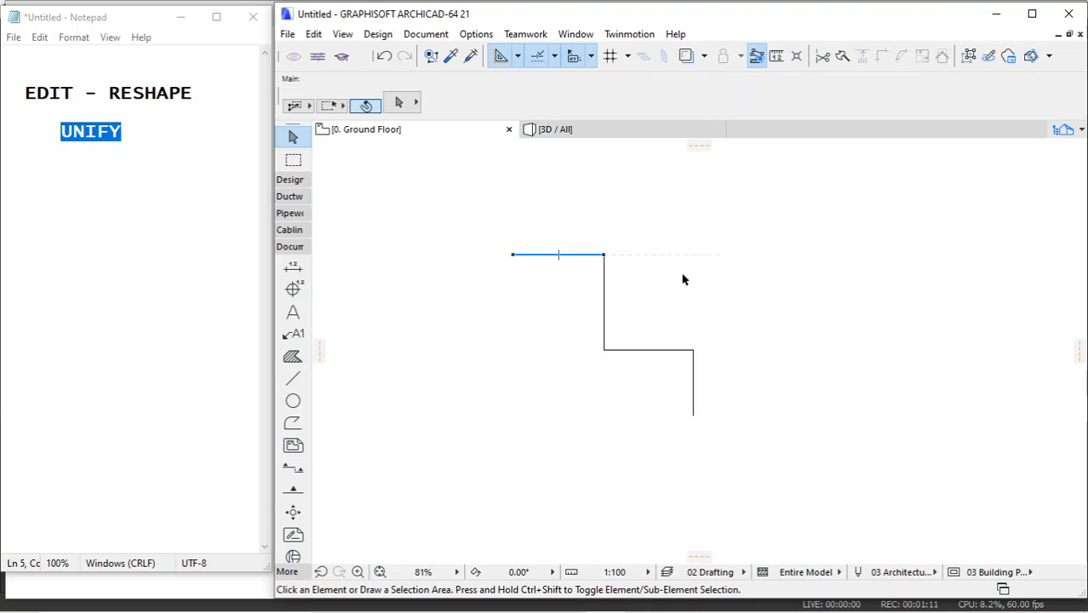
Step: Clear the blue guide line lying along the upper horizontal segment
click(563, 263)
click(691, 287)
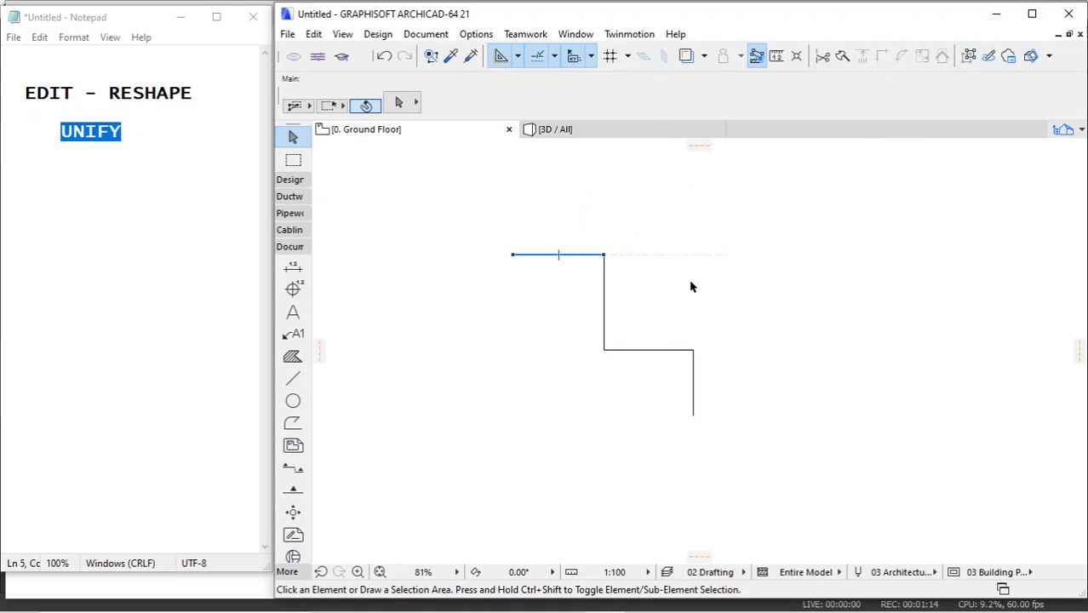
click(552, 58)
click(558, 81)
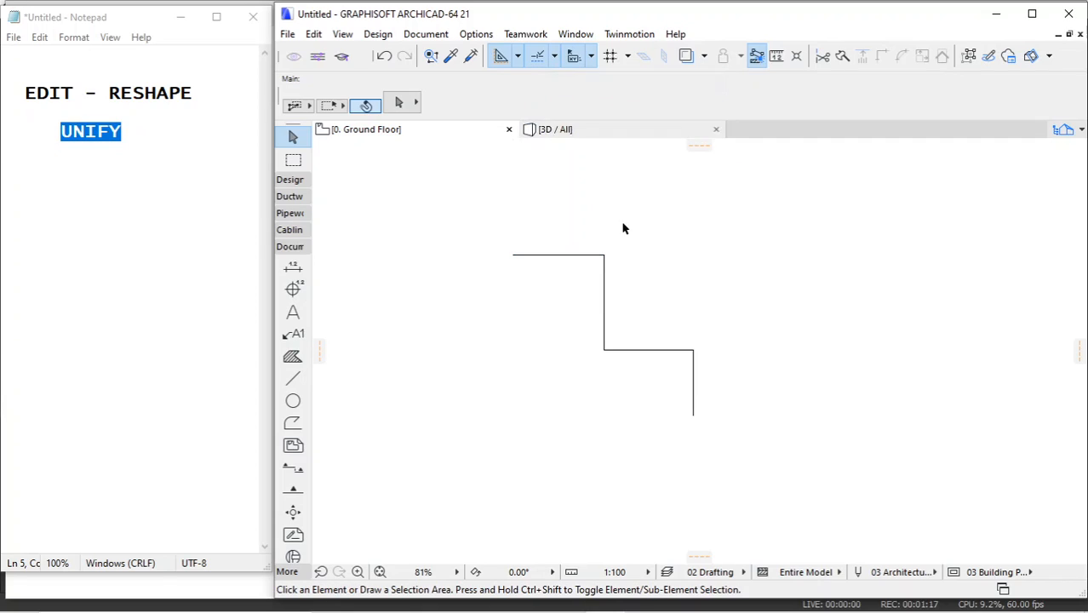
Step: Turn on Suspend Groups and select the upper segment to check whether it can be picked separately
click(602, 258)
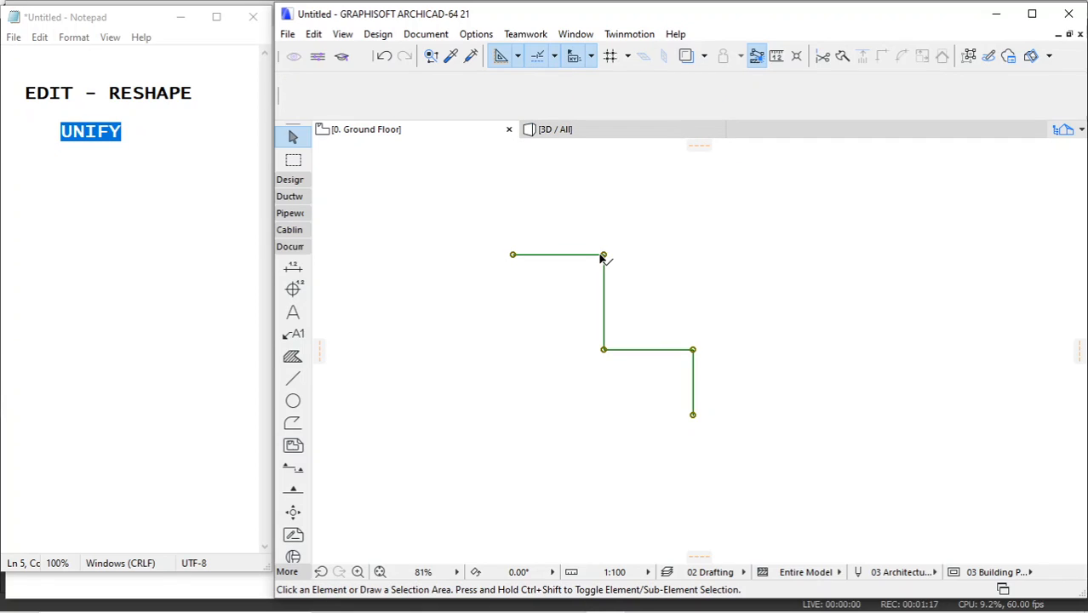
click(676, 301)
click(971, 62)
click(584, 255)
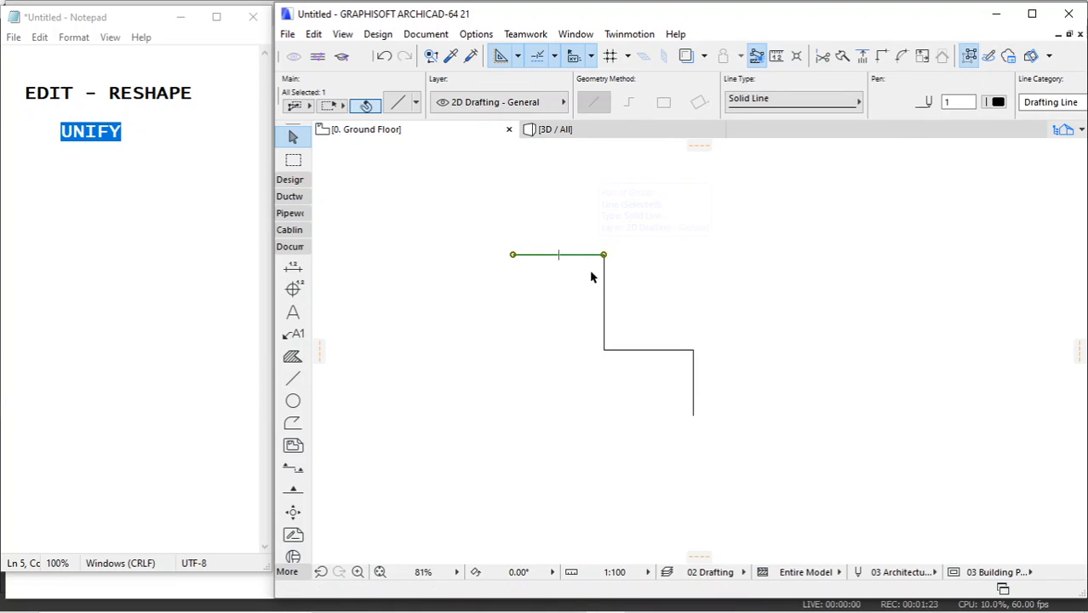
click(665, 268)
Step: Select all four segments of the stepped line and unify them into a single polyline
drag(474, 239, 741, 451)
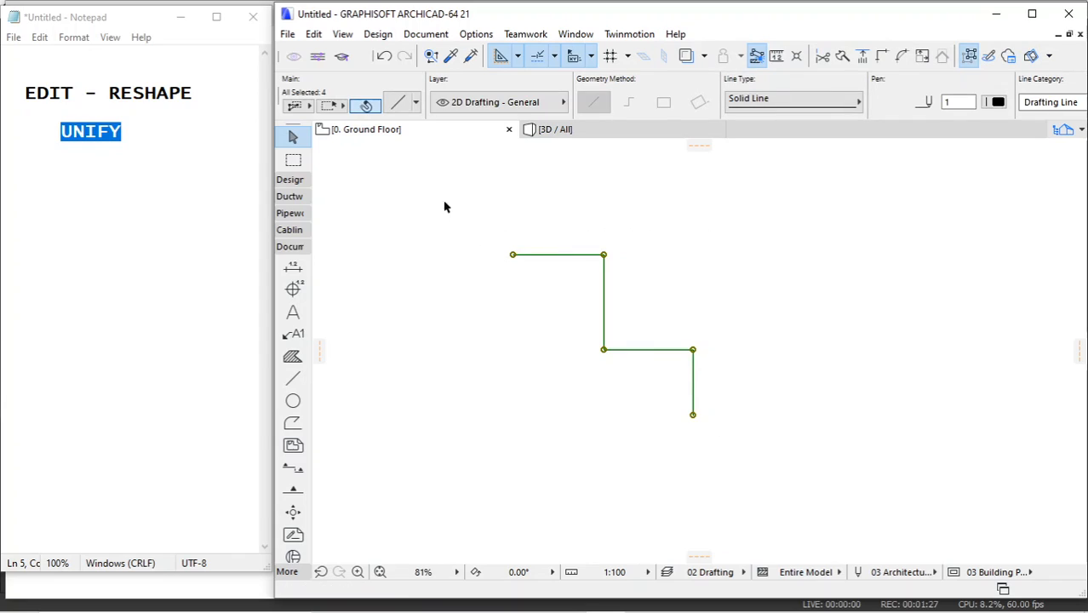
click(313, 34)
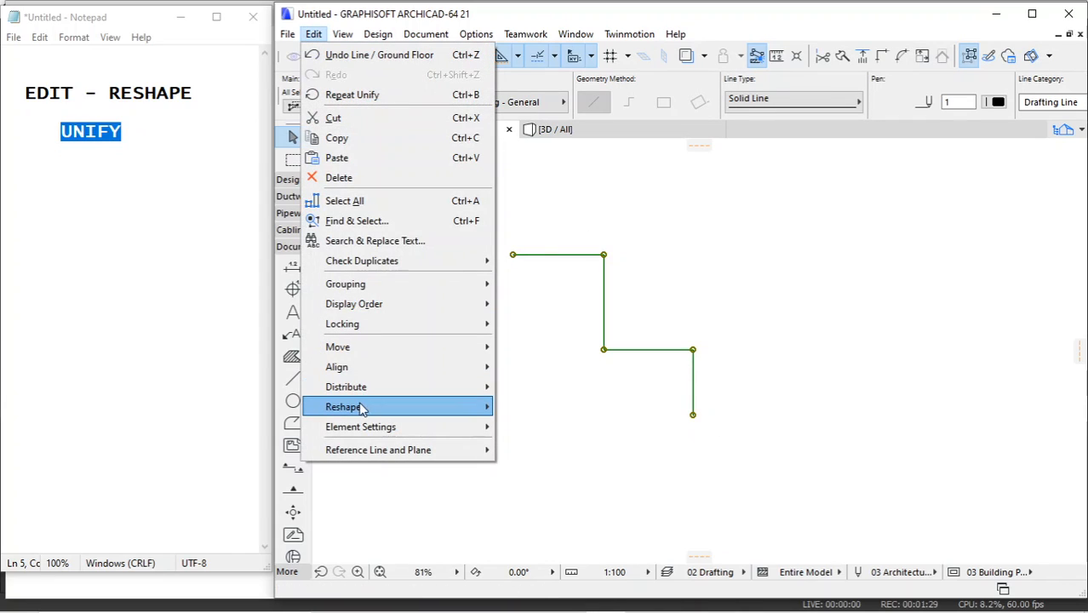
mouse_move(361, 409)
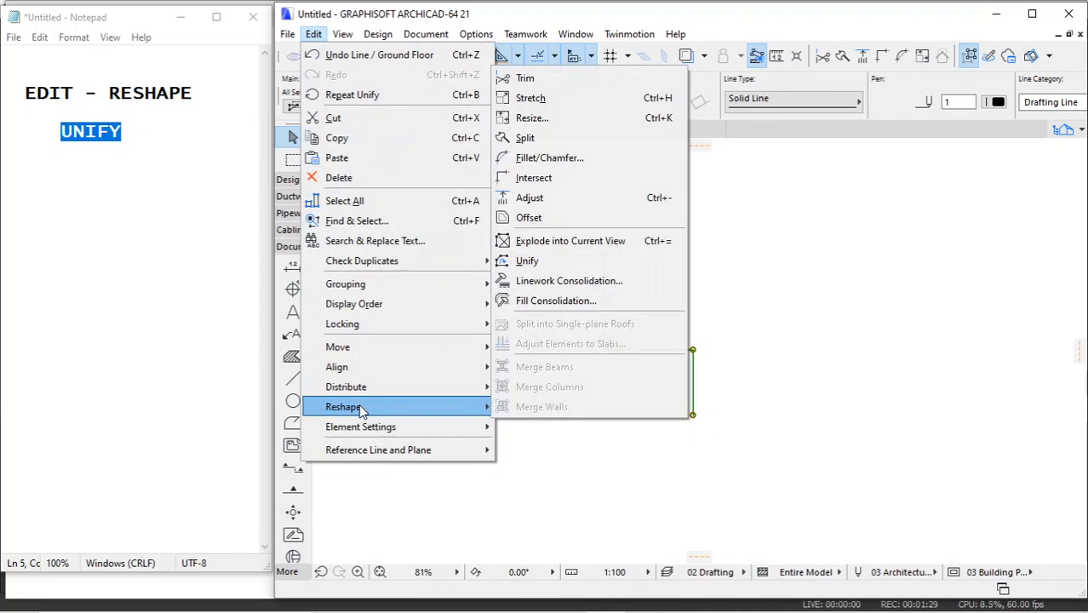
click(544, 259)
drag(660, 235, 598, 257)
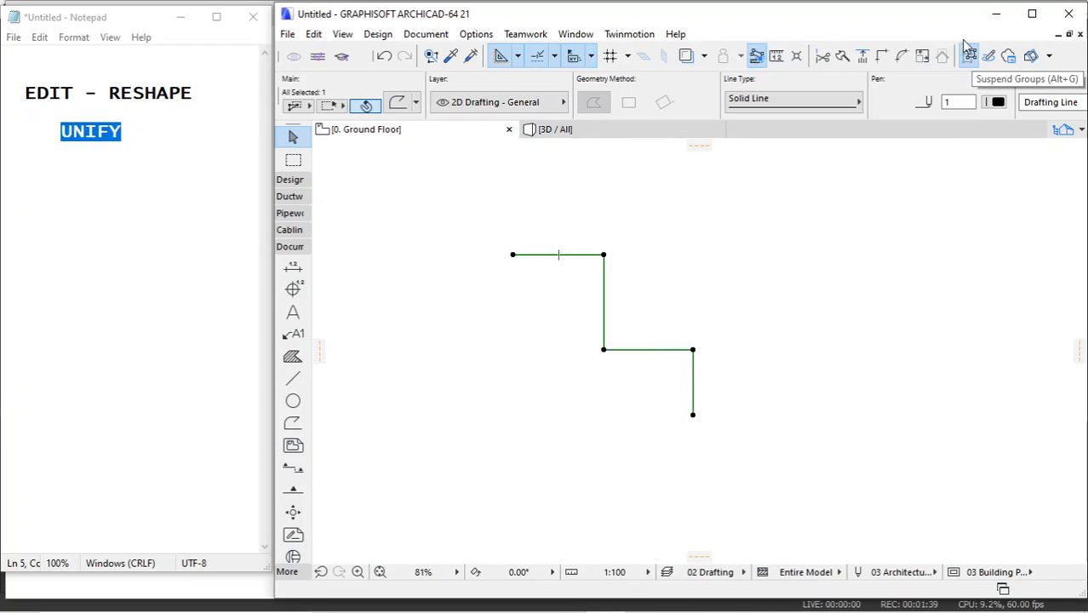
click(684, 311)
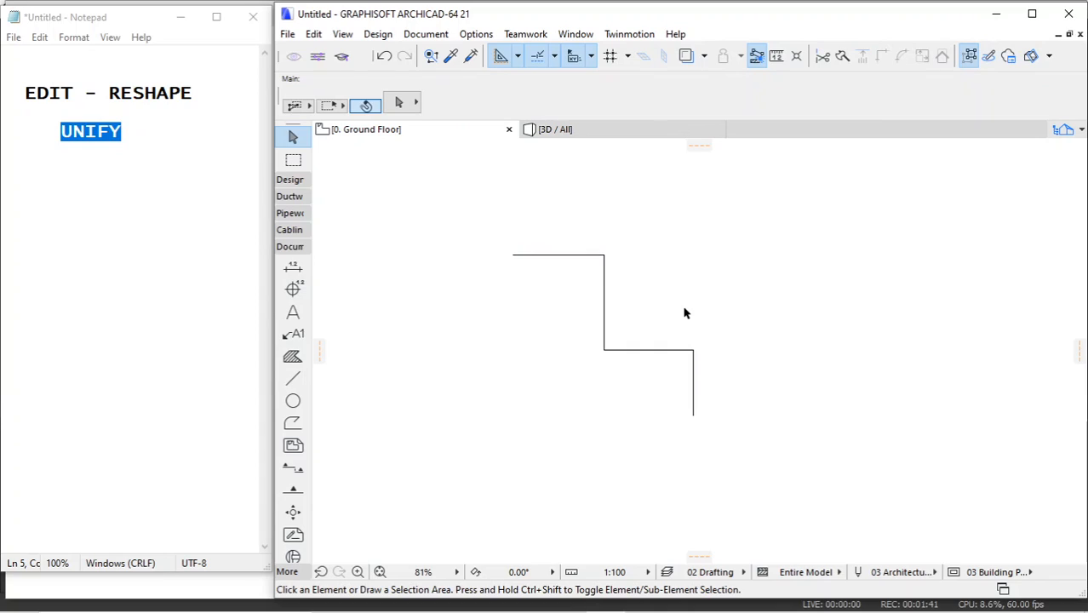
Step: Switch to Notepad and add the note "WALAUPUN SDH DI UNGROUP TETAP MENYATU" below UNIFY
click(150, 144)
key(Return)
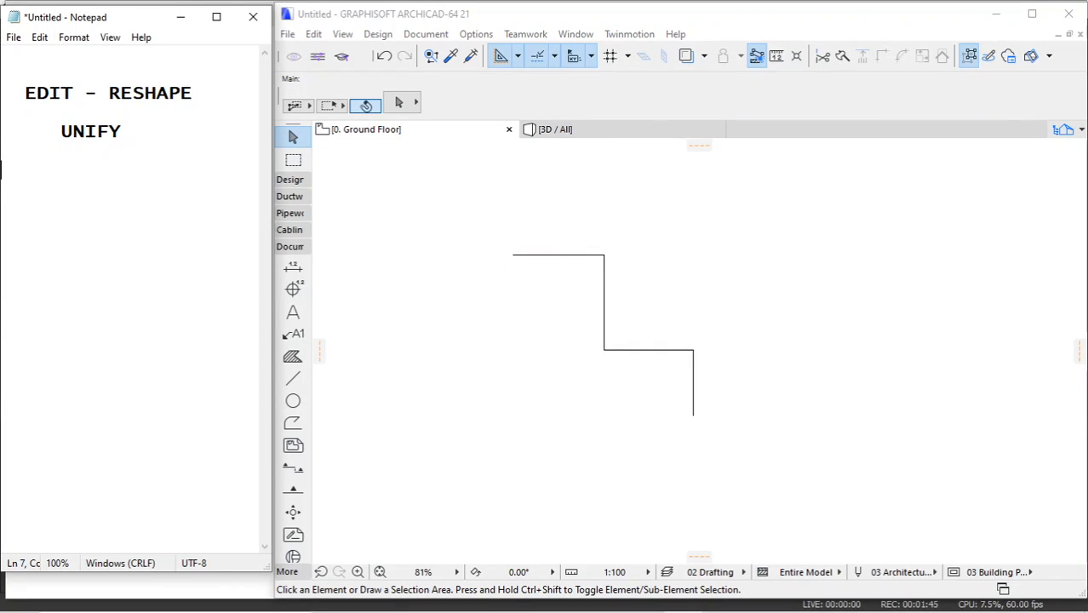
text(WALAUPUN SDH DI)
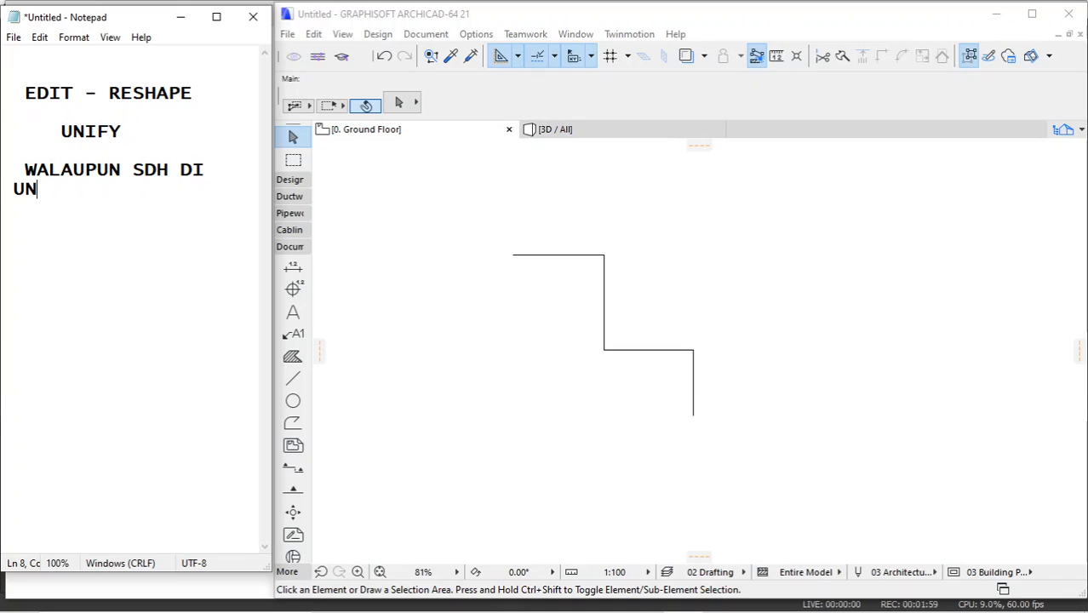
text(ROUP)
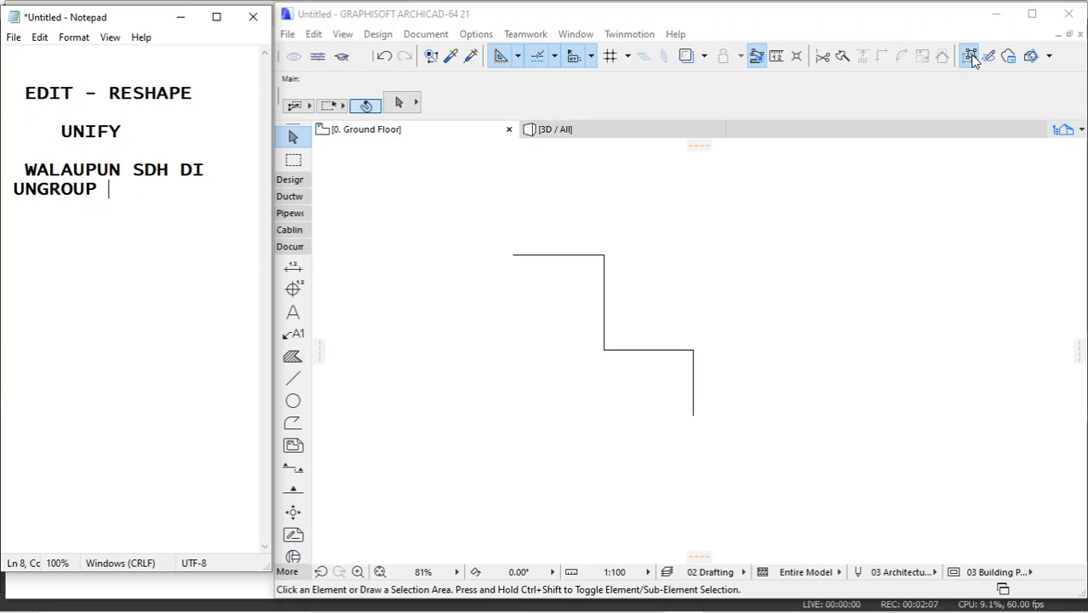
text(TETAP S)
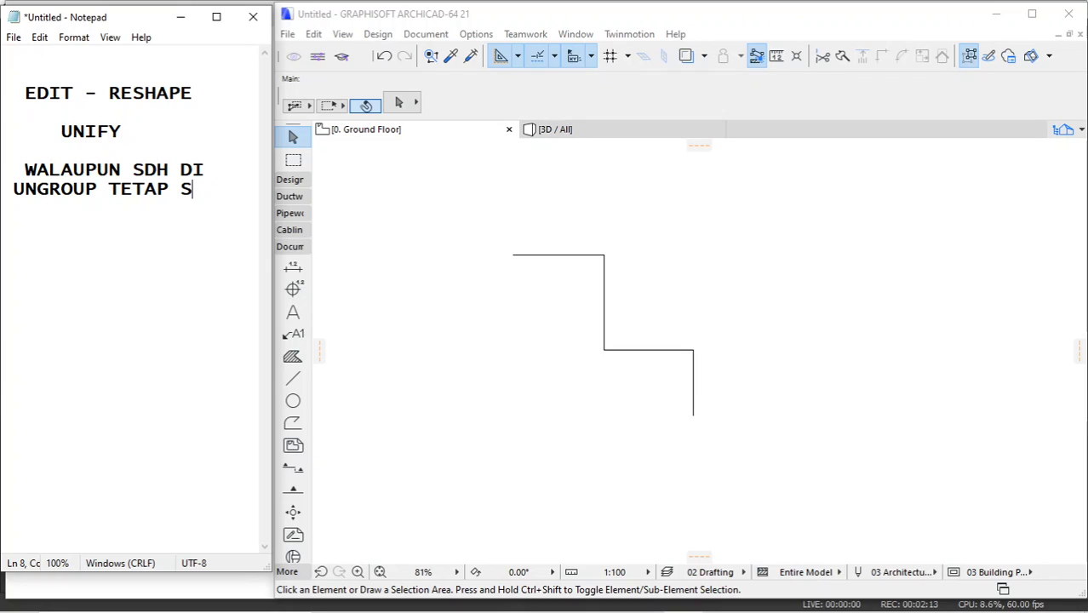
text(MENYATU)
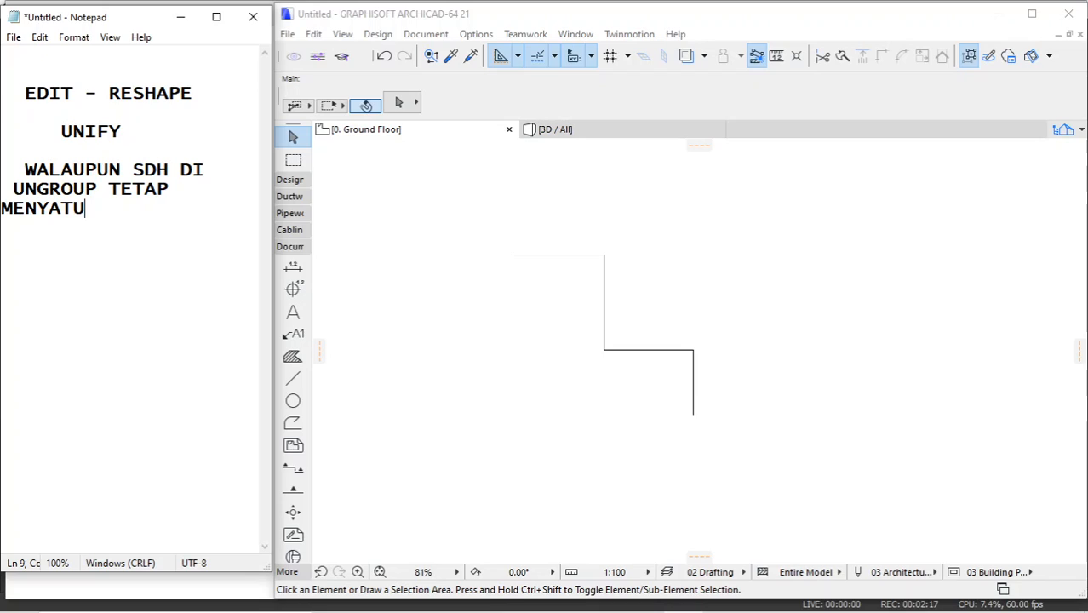
Step: Switch back to Archicad and select the unified polyline to check whether it is picked as one element with groups suspended
click(602, 258)
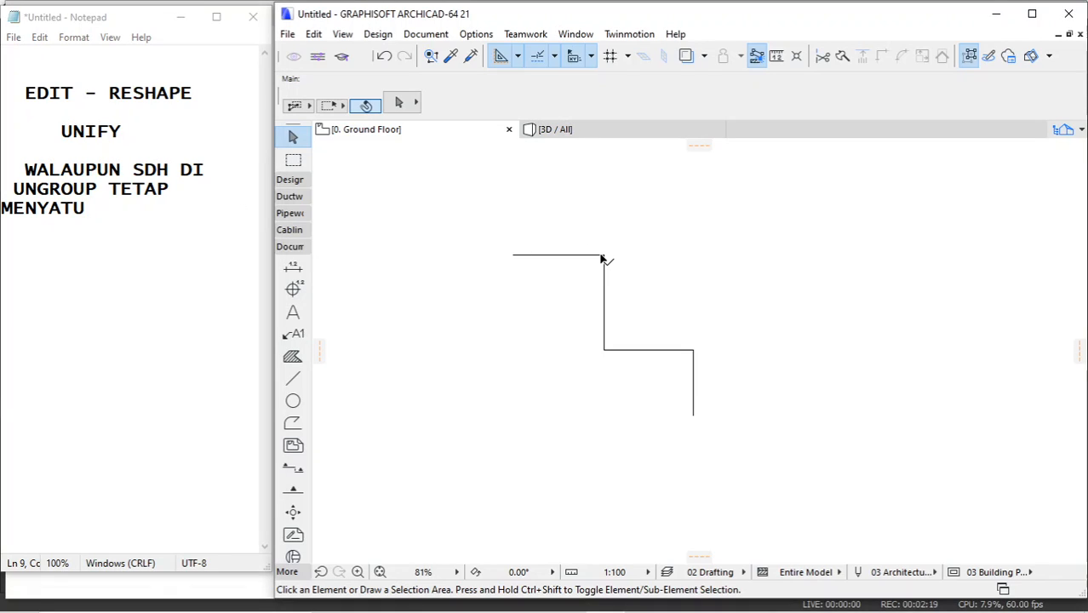
click(567, 257)
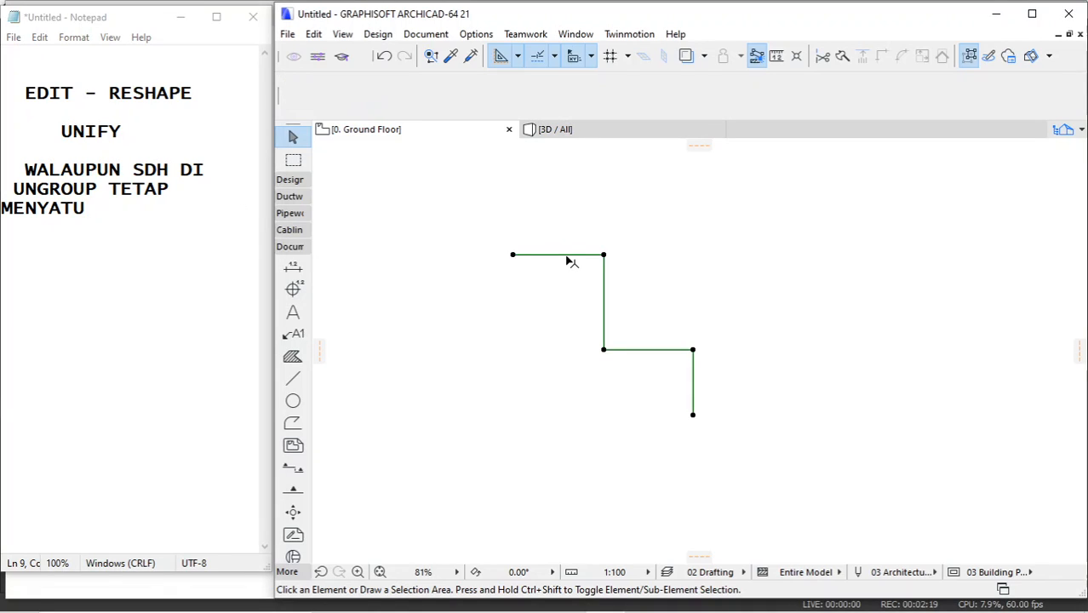
click(971, 58)
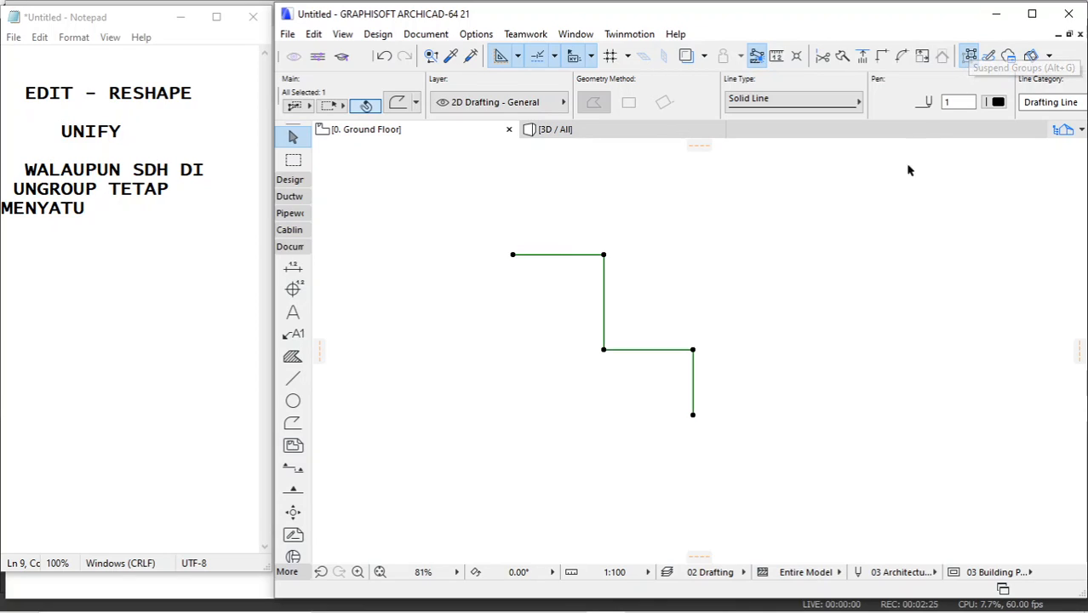
click(646, 260)
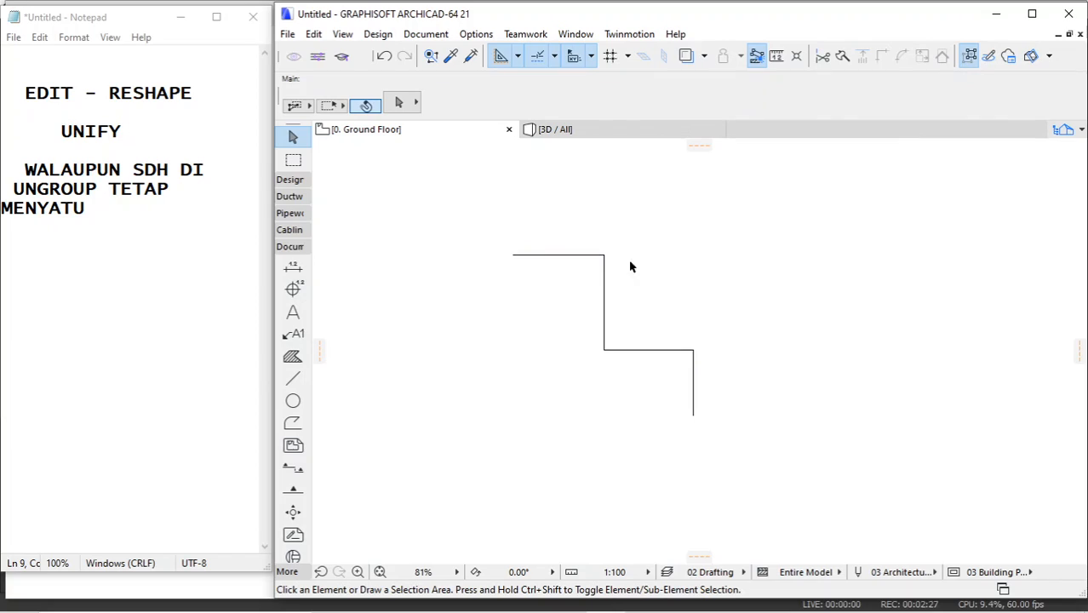
Step: Explode the polyline into the current view without keeping the original element
click(574, 255)
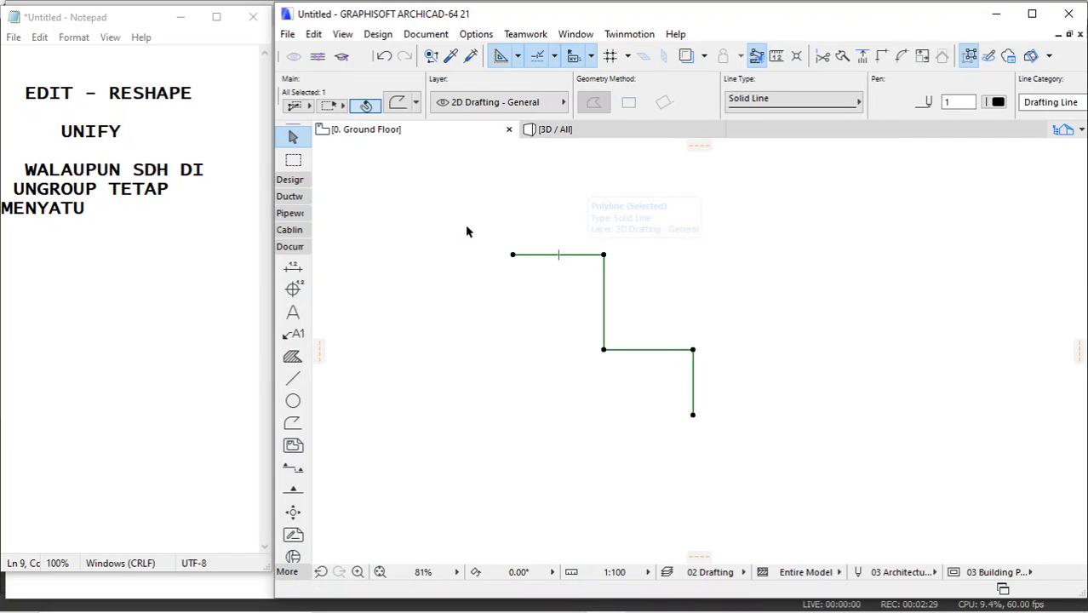
click(315, 39)
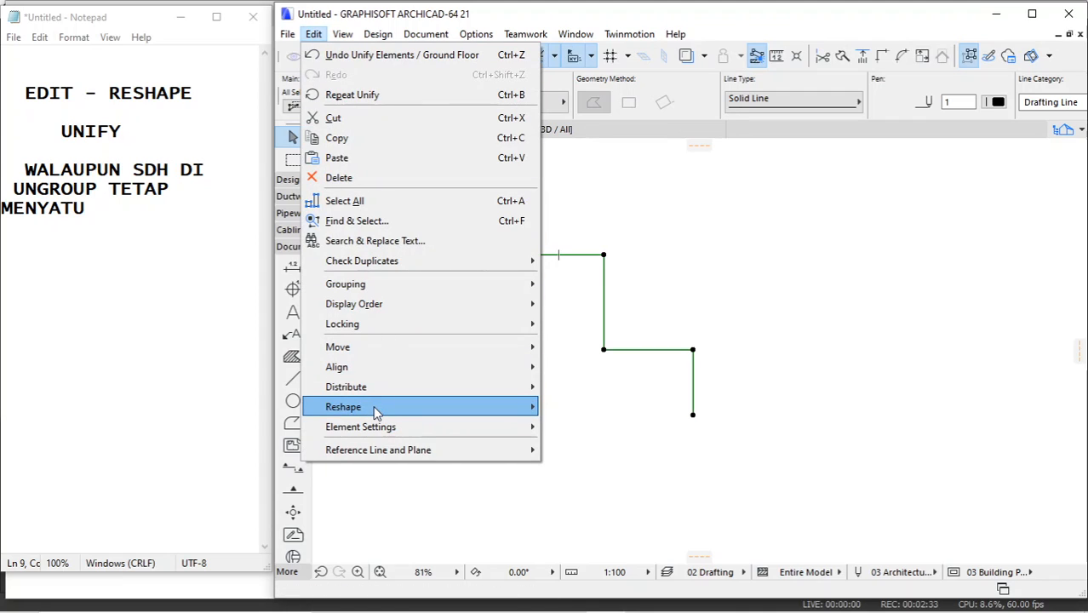
mouse_move(373, 407)
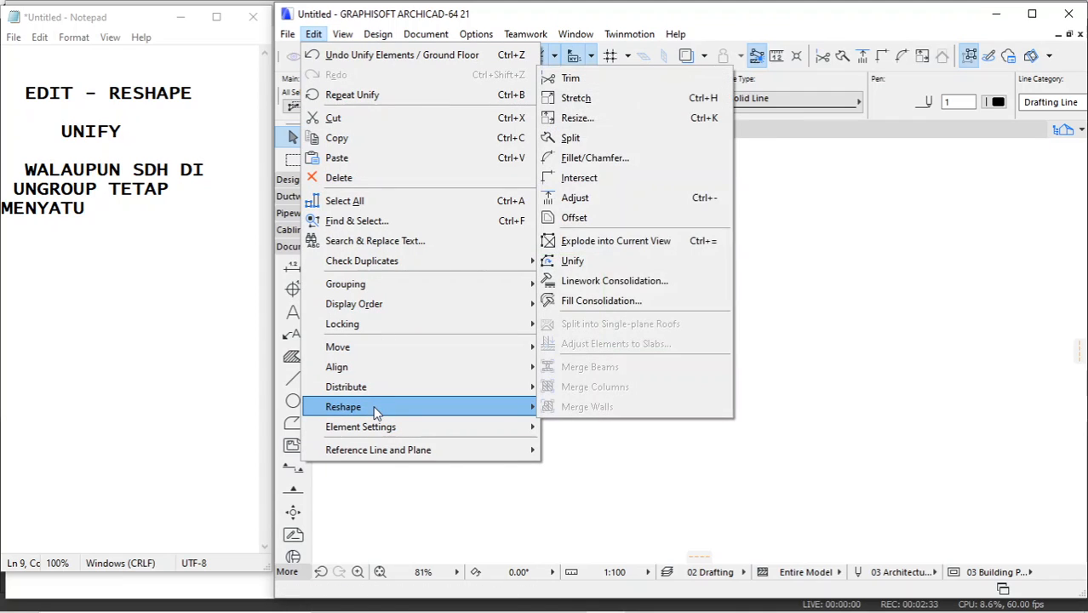
click(610, 243)
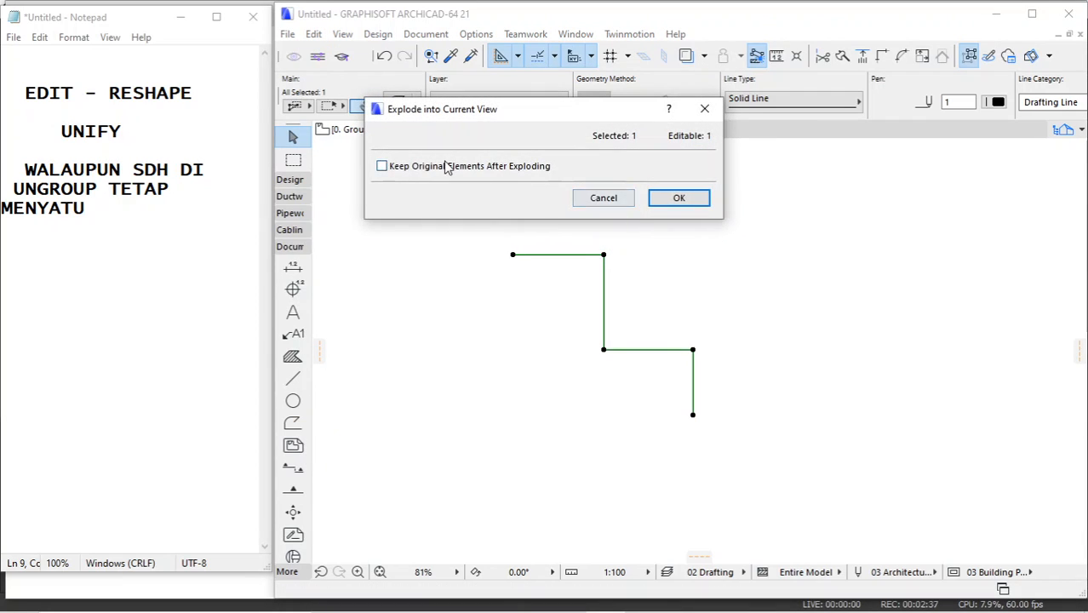
click(677, 198)
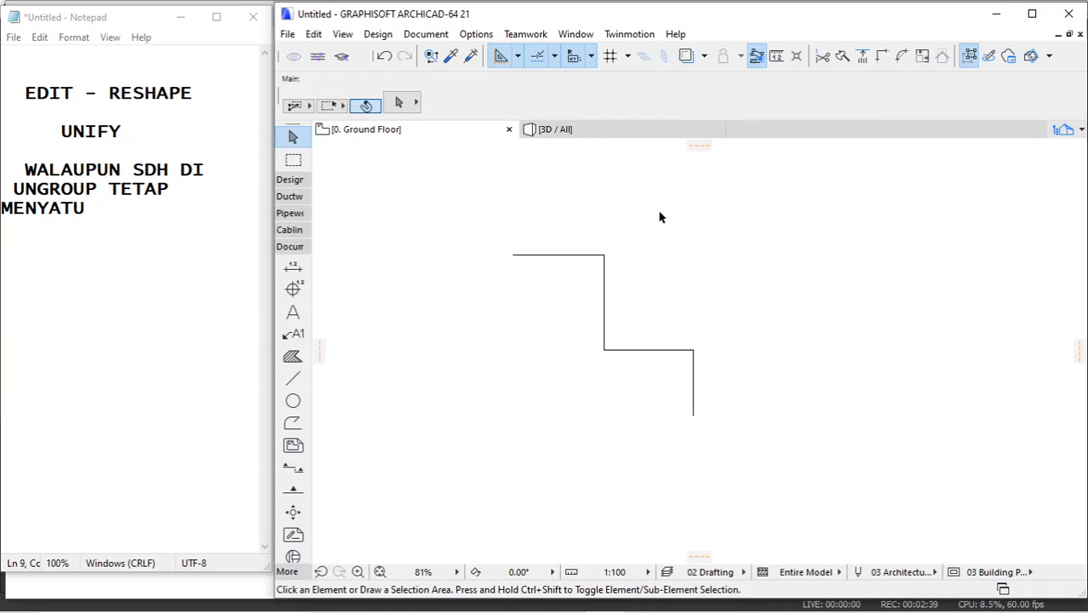
click(659, 211)
click(594, 210)
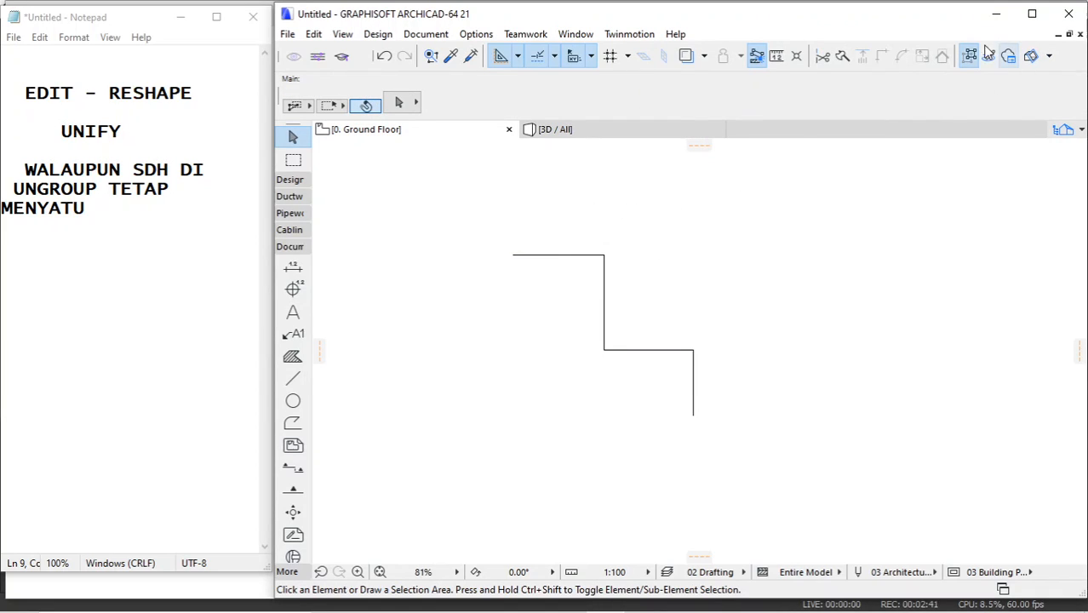
Step: Select segments of the exploded stepped line one at a time to check whether they are picked separately
click(553, 262)
click(692, 286)
click(599, 285)
click(604, 286)
click(604, 287)
click(645, 292)
Step: Turn off group suspension and select the stepped line again to check how it is picked
click(971, 56)
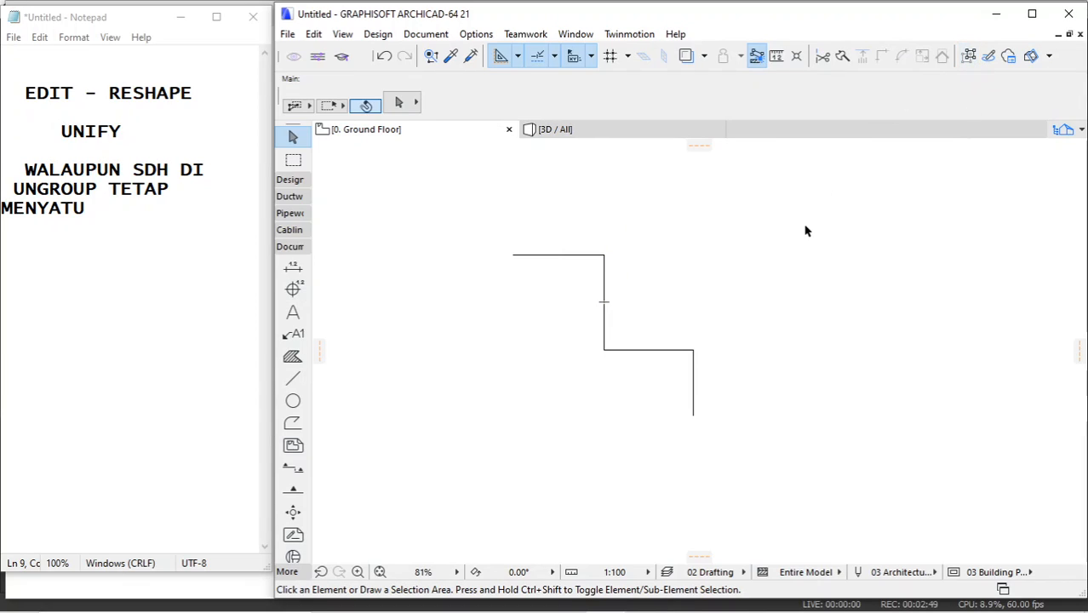
click(590, 255)
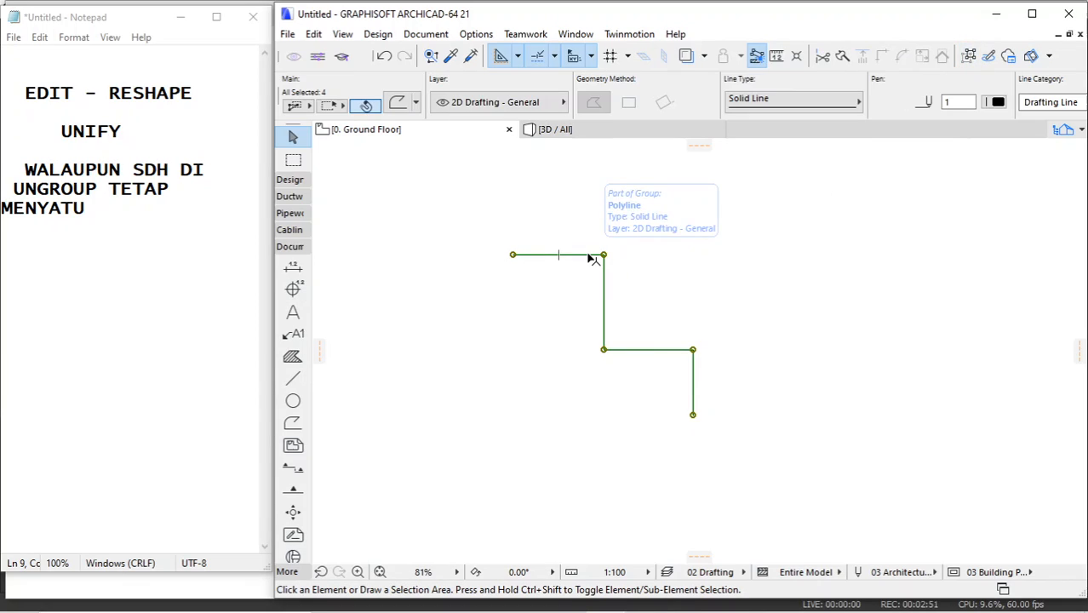
click(756, 285)
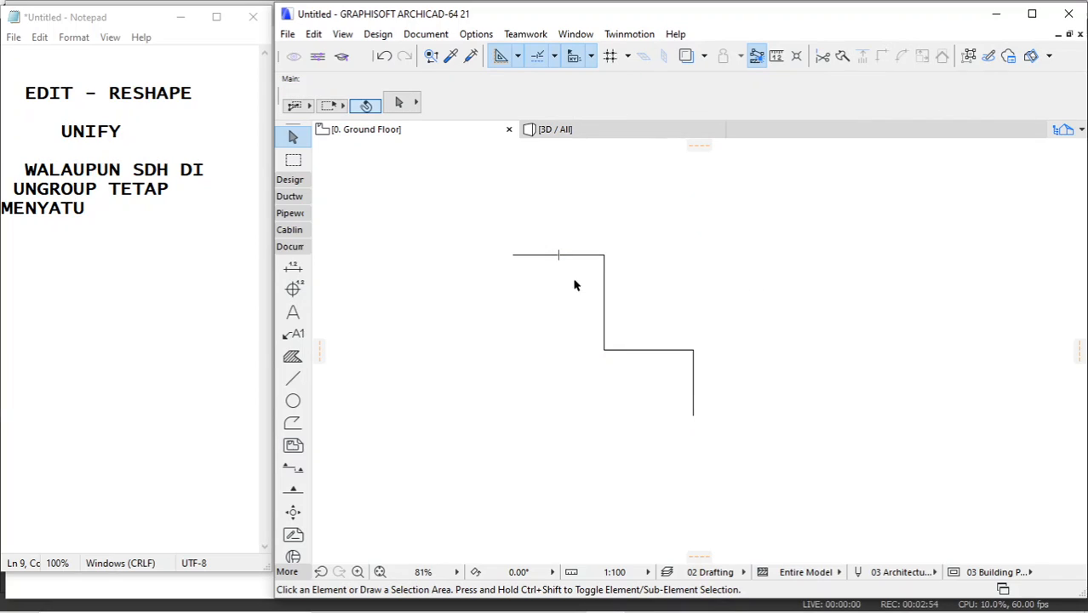
Step: Draw an open, irregular five-segment polyline in the empty area beside the stepped line
click(292, 423)
scroll(401, 326, down, 2)
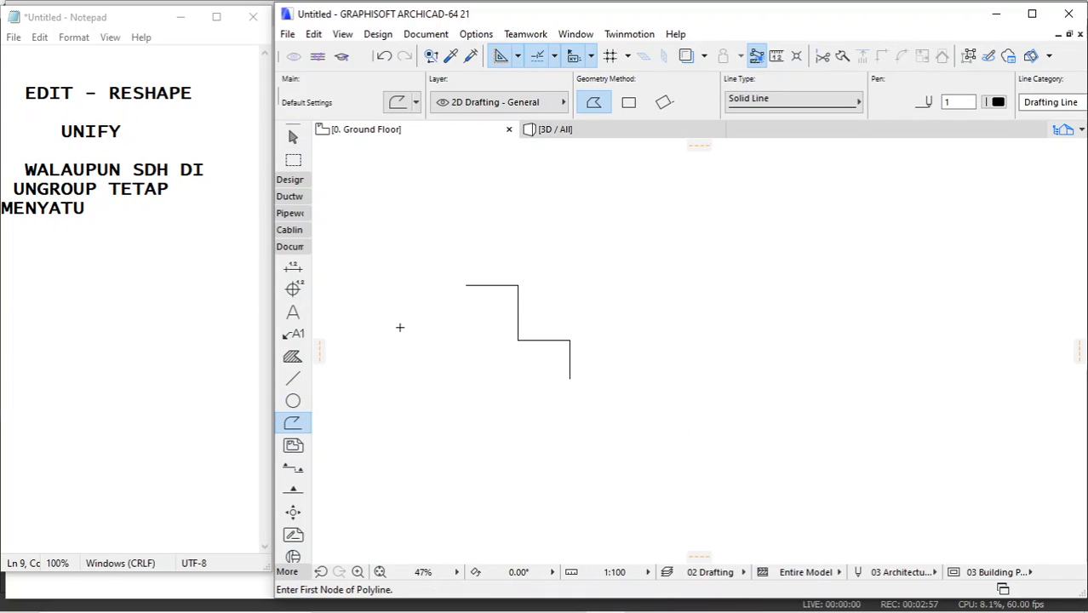
scroll(655, 336, up, 2)
click(578, 300)
click(703, 230)
click(789, 329)
click(741, 430)
click(574, 358)
click(681, 313)
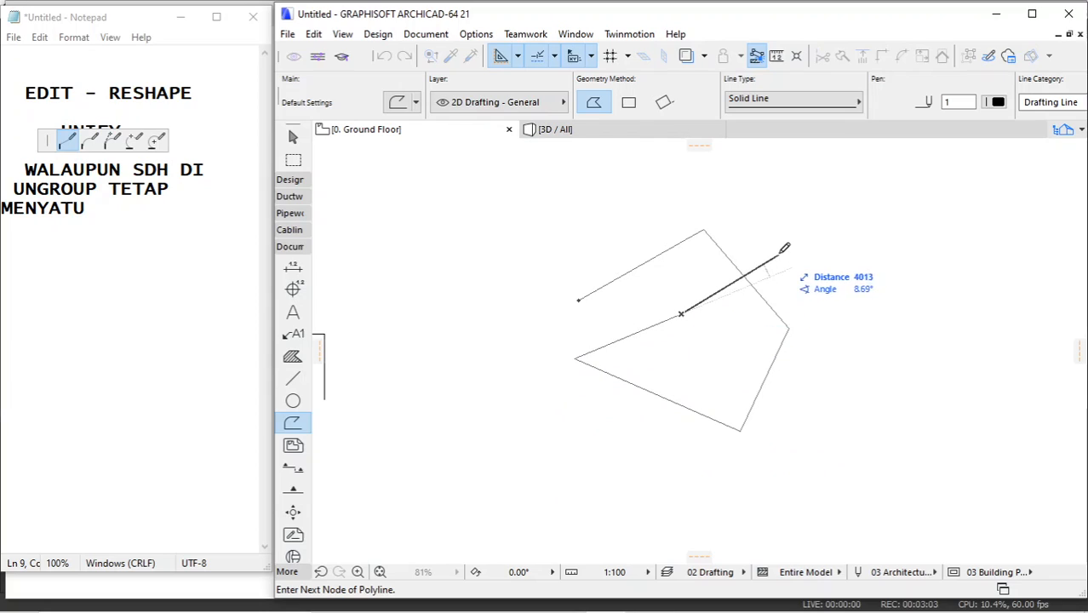
right_click(779, 254)
click(813, 335)
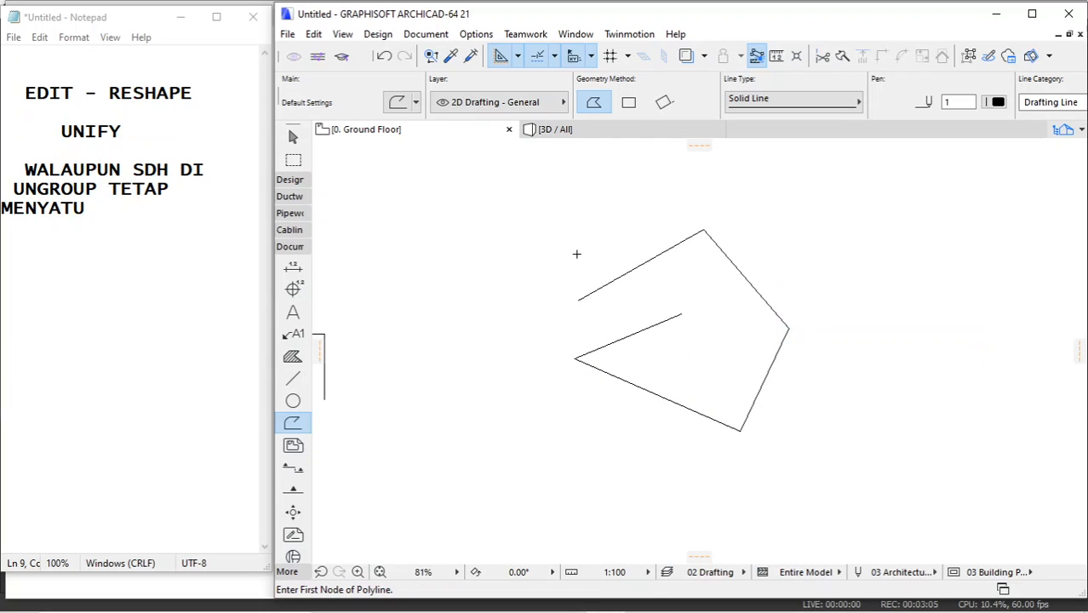
Step: Select the new five-segment polyline to check whether it is picked as one element
key(shift)
drag(546, 189, 828, 459)
click(745, 304)
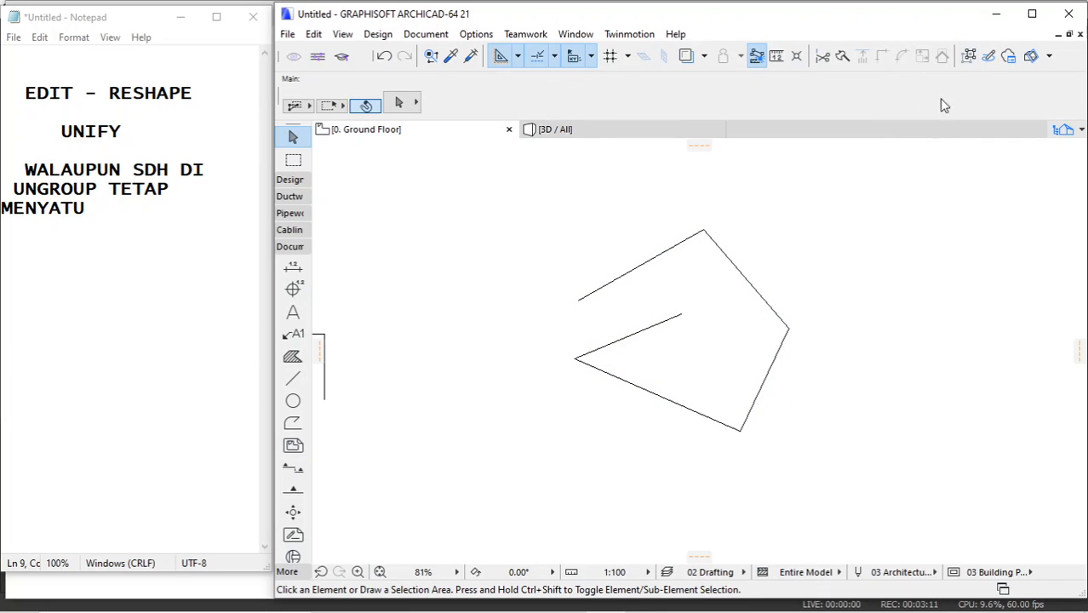
click(666, 252)
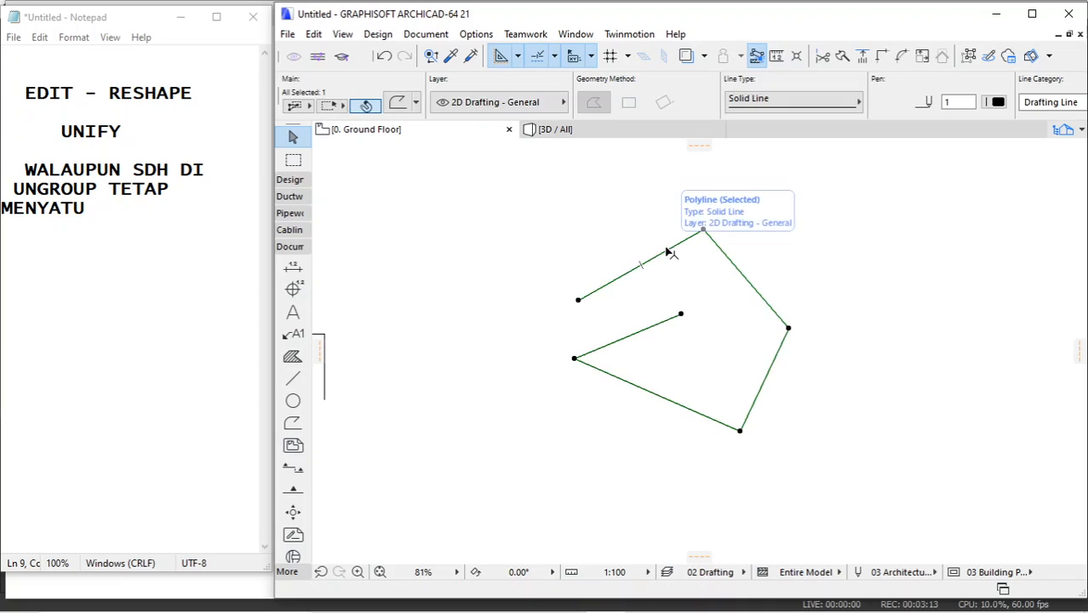
click(523, 255)
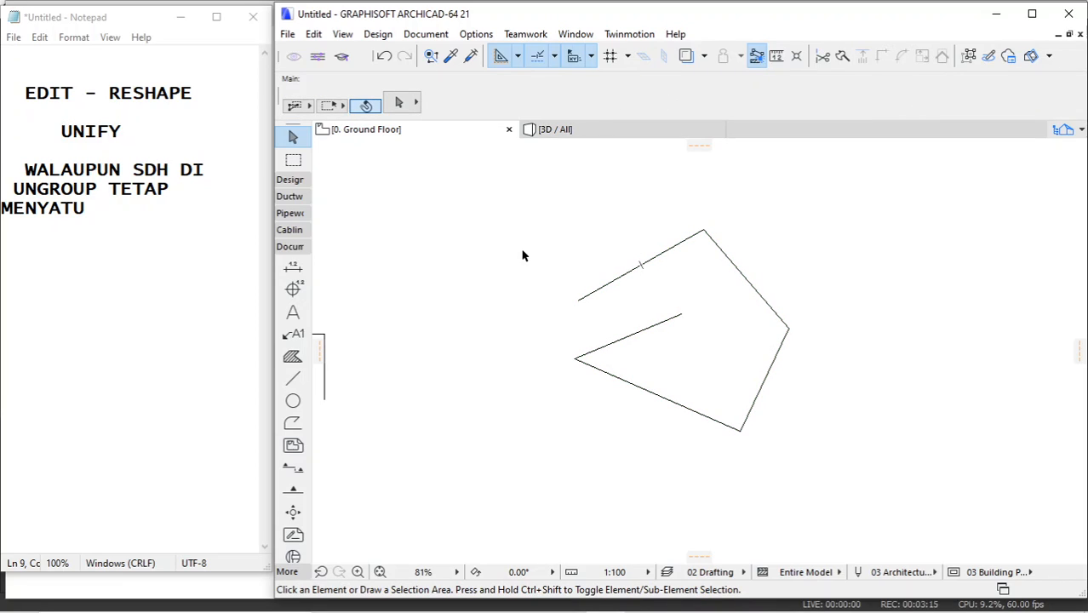
Step: Explode the five-segment polyline into the current view without keeping the original element
click(611, 285)
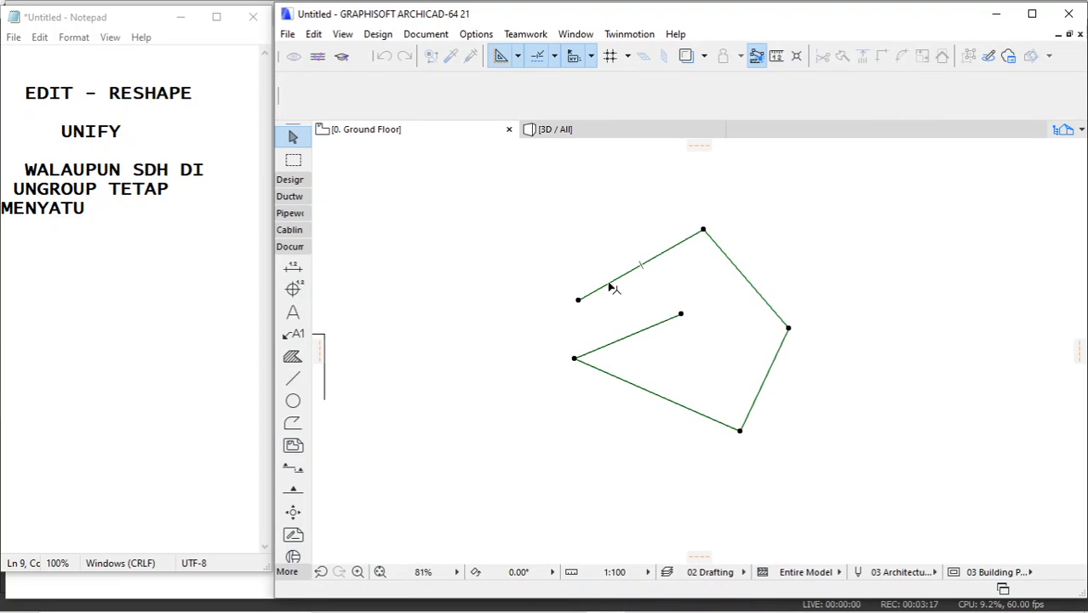
click(315, 34)
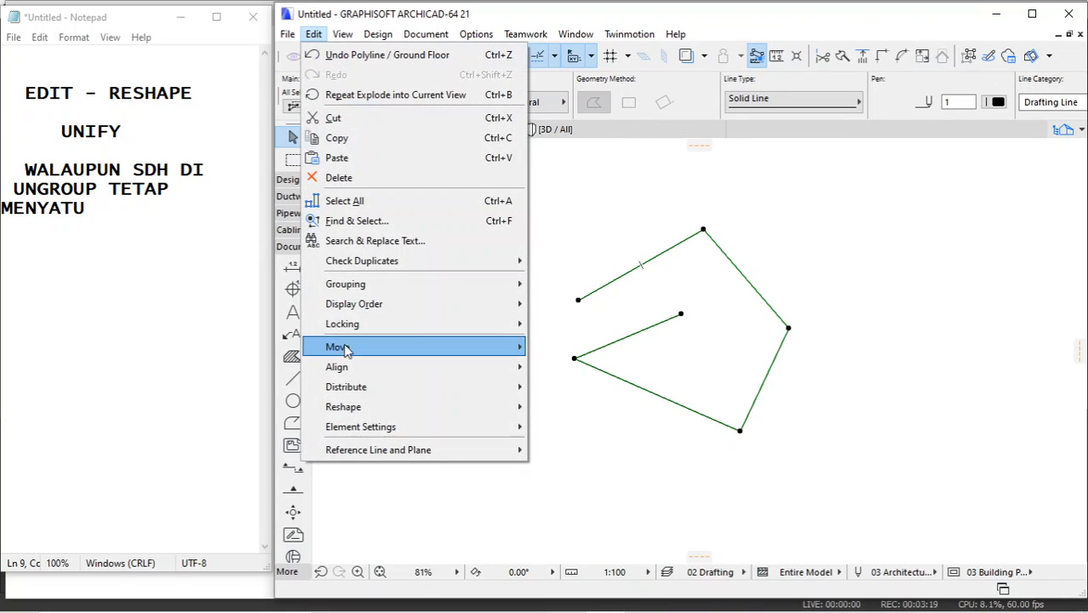
mouse_move(353, 409)
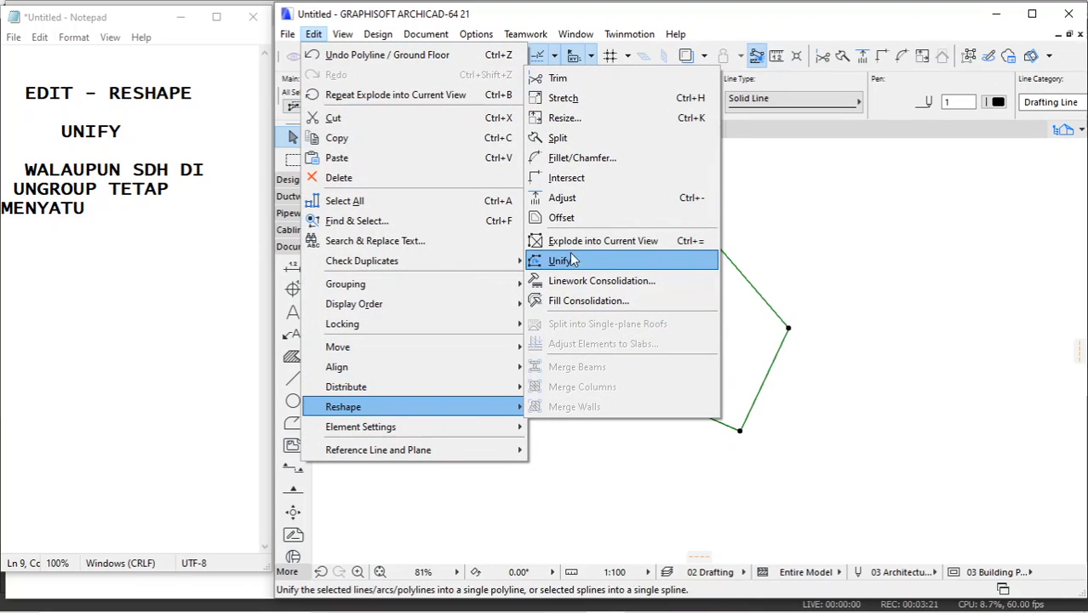
click(596, 241)
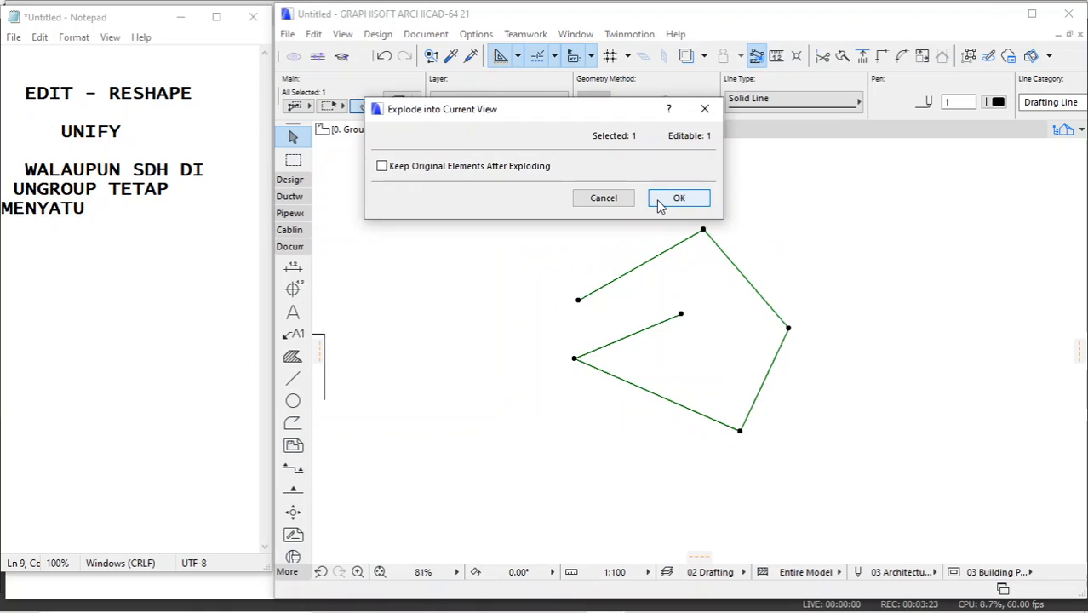
click(662, 202)
click(691, 237)
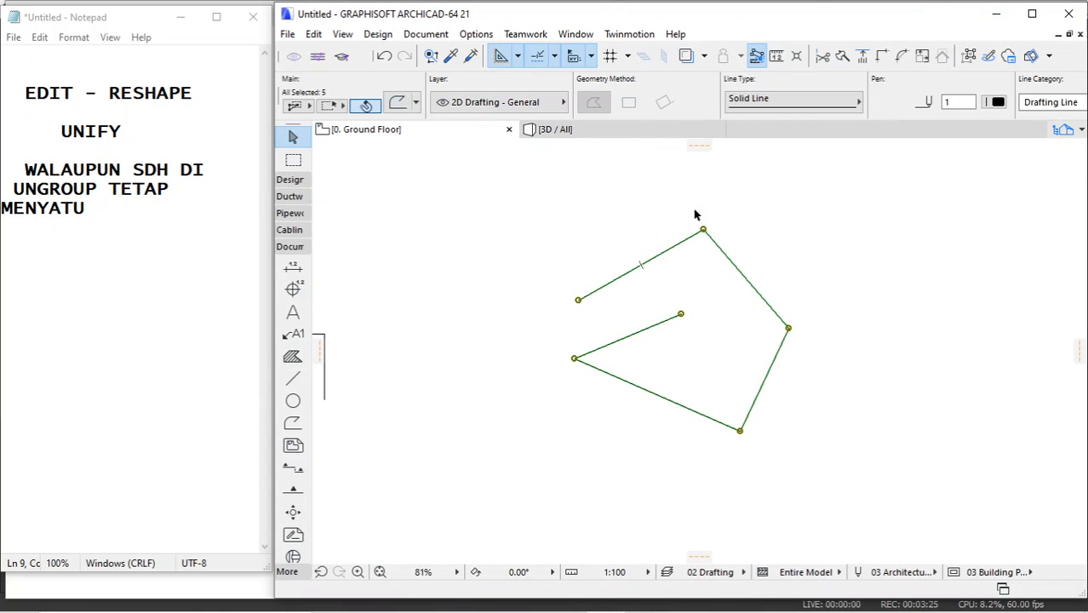
click(696, 214)
Step: Suspend groups and select the exploded shape's first segment to check whether it is picked separately
click(969, 57)
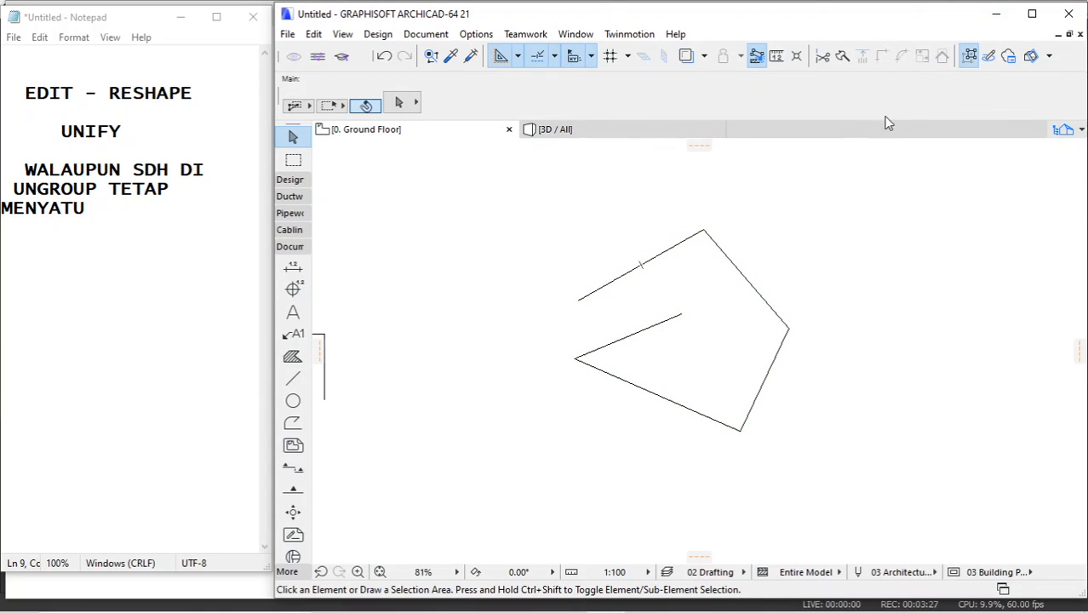
click(673, 252)
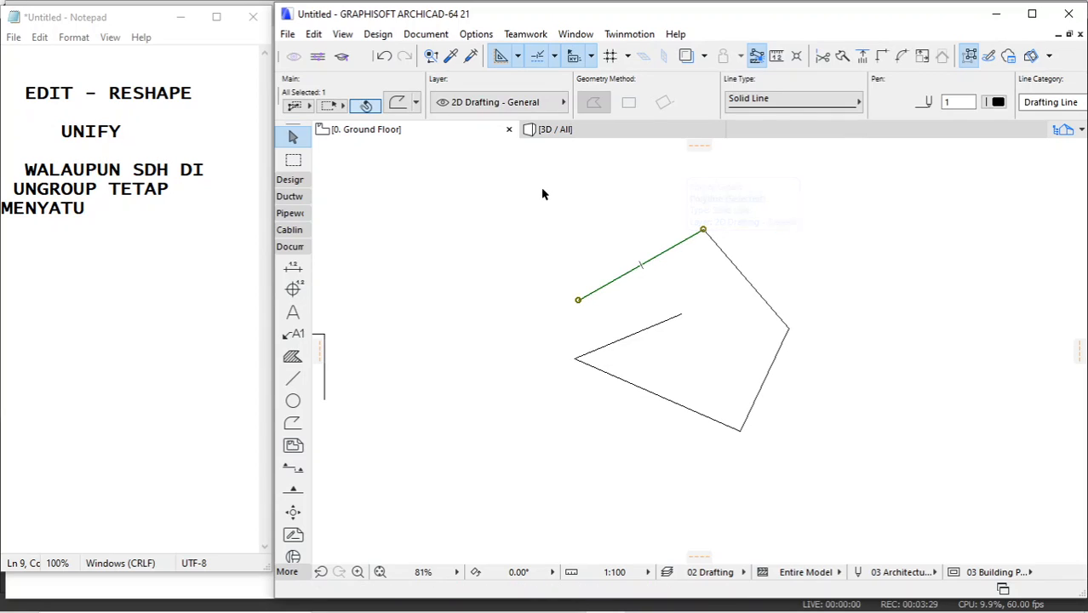
click(513, 189)
click(508, 188)
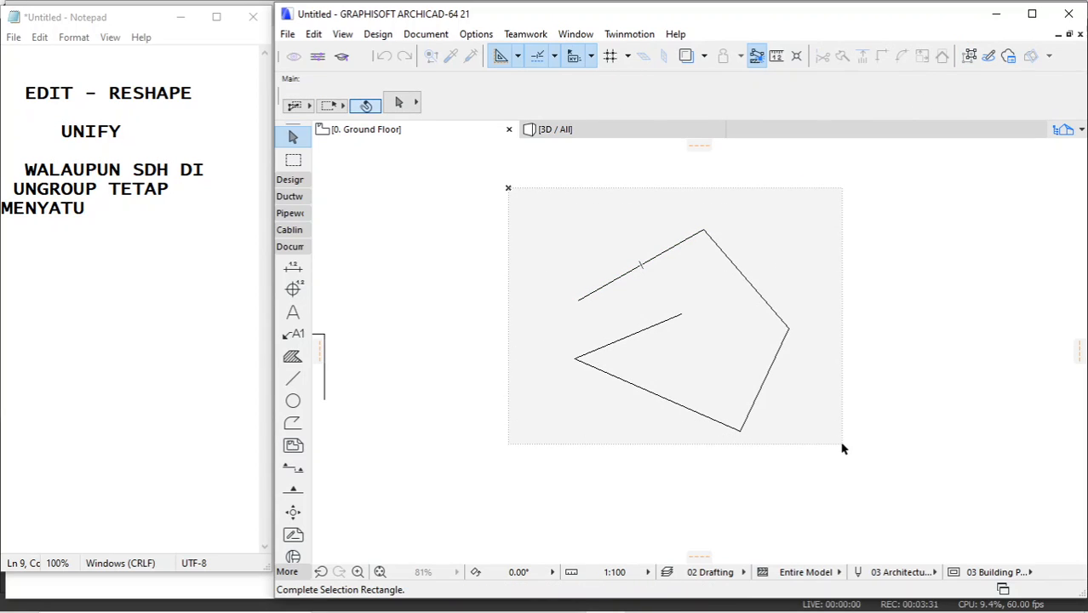
click(843, 448)
click(728, 338)
Step: Select the two upper segments and the lower sloping segment of the exploded shape and unify them
click(675, 245)
shift+click(733, 265)
shift+click(690, 405)
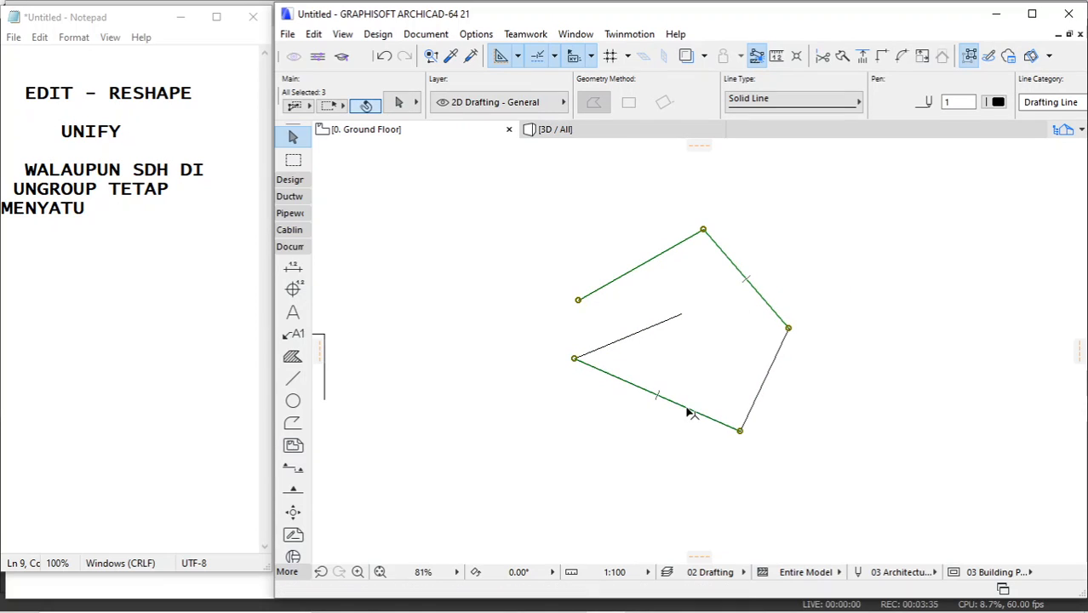
click(313, 34)
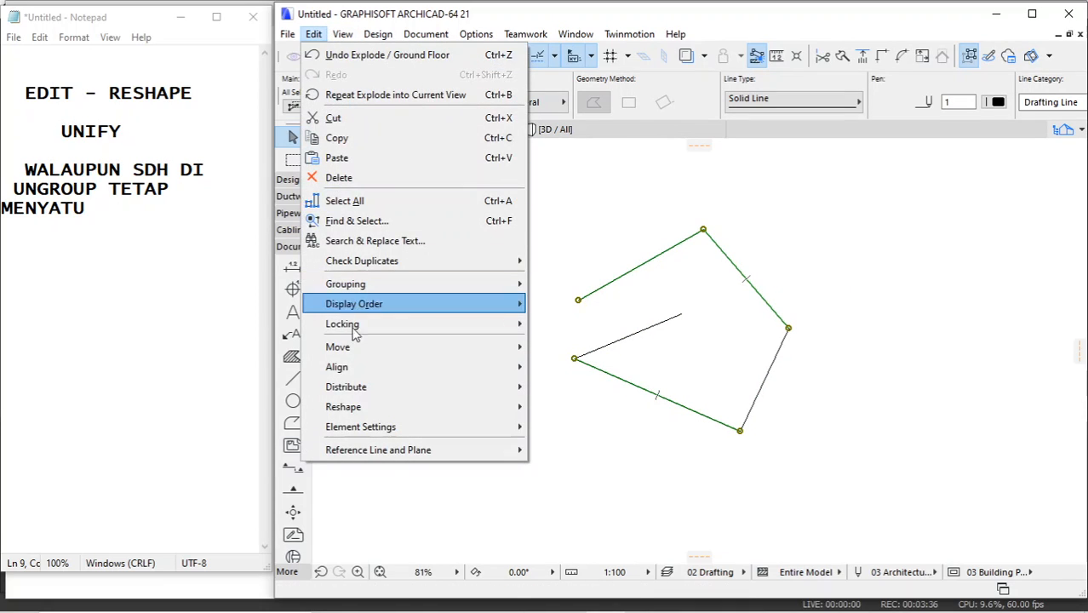
mouse_move(483, 409)
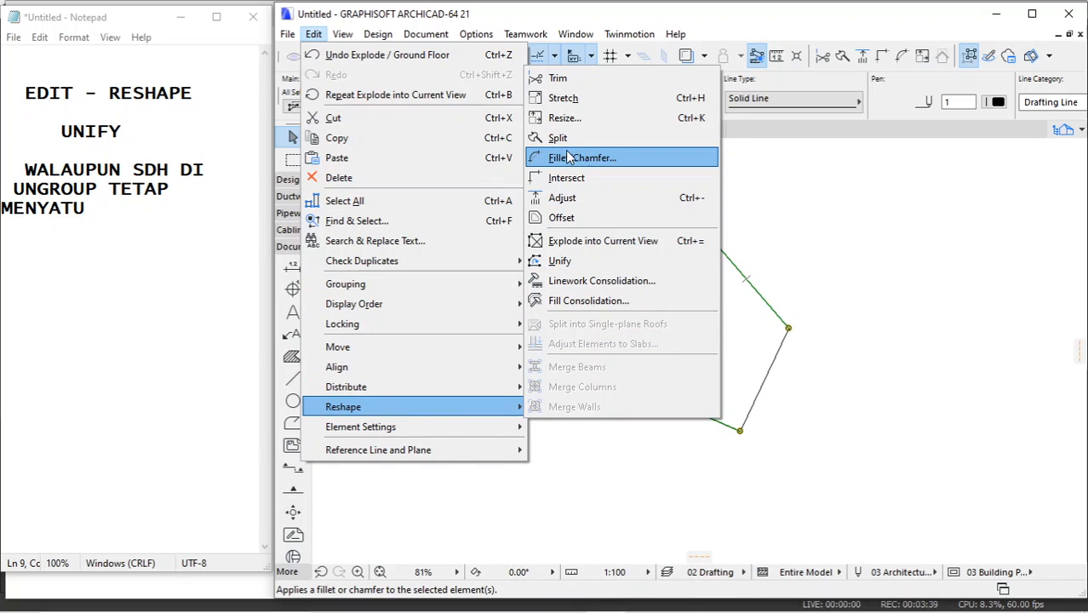
click(562, 264)
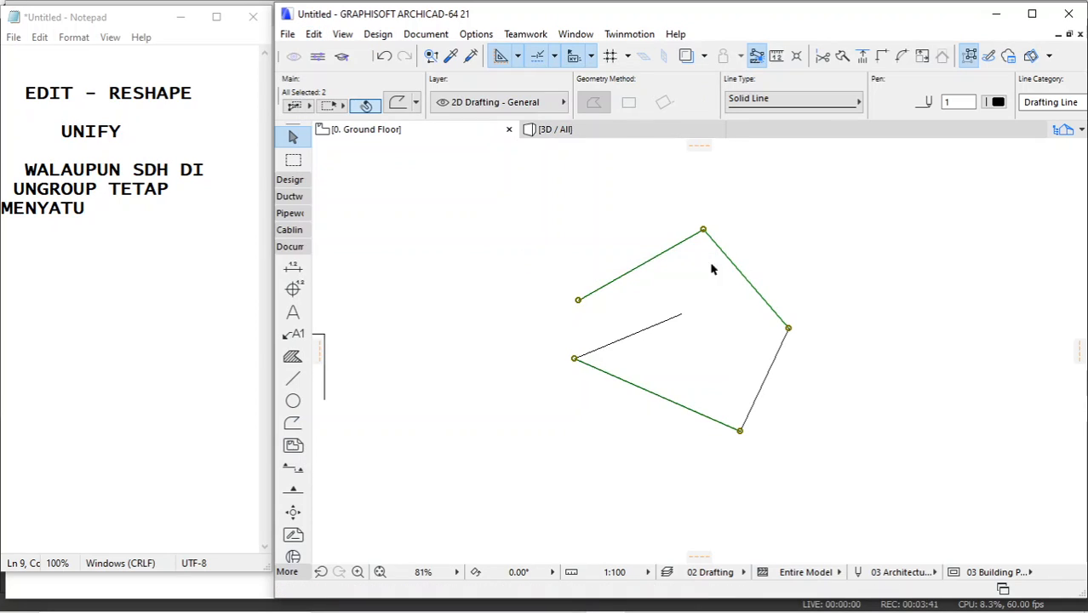
click(838, 216)
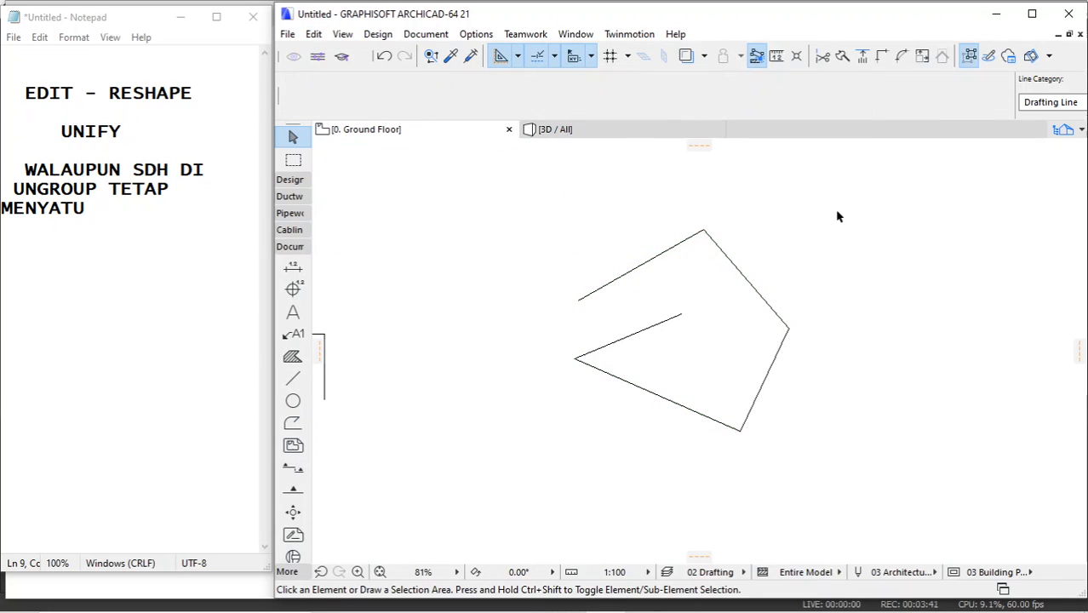
Step: Select the shape's segments one after another to check which of them were joined
click(728, 261)
click(784, 260)
click(683, 244)
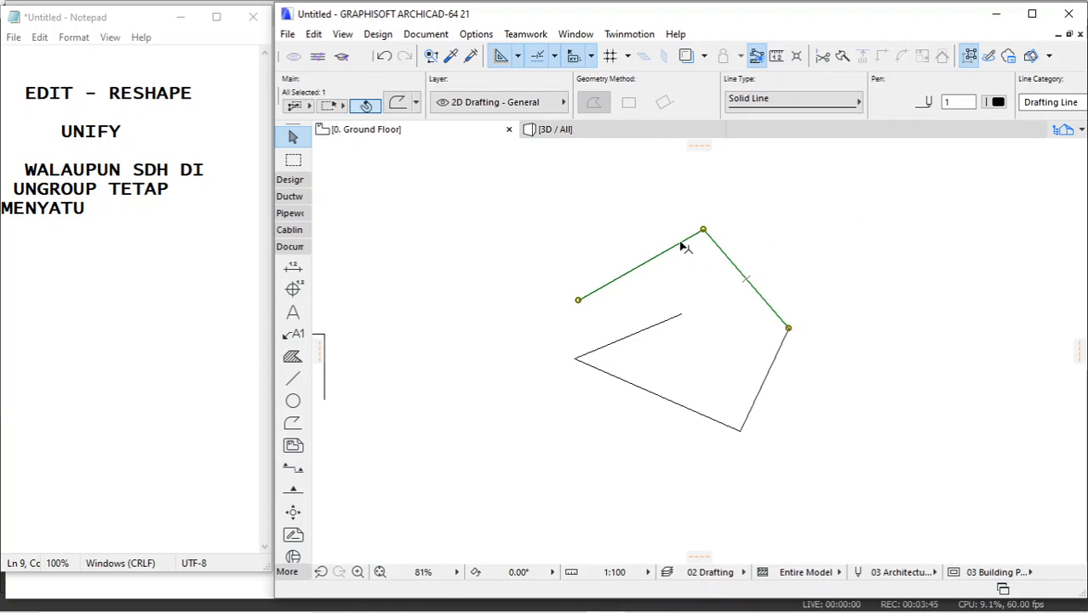
click(740, 332)
click(761, 379)
click(694, 414)
click(842, 281)
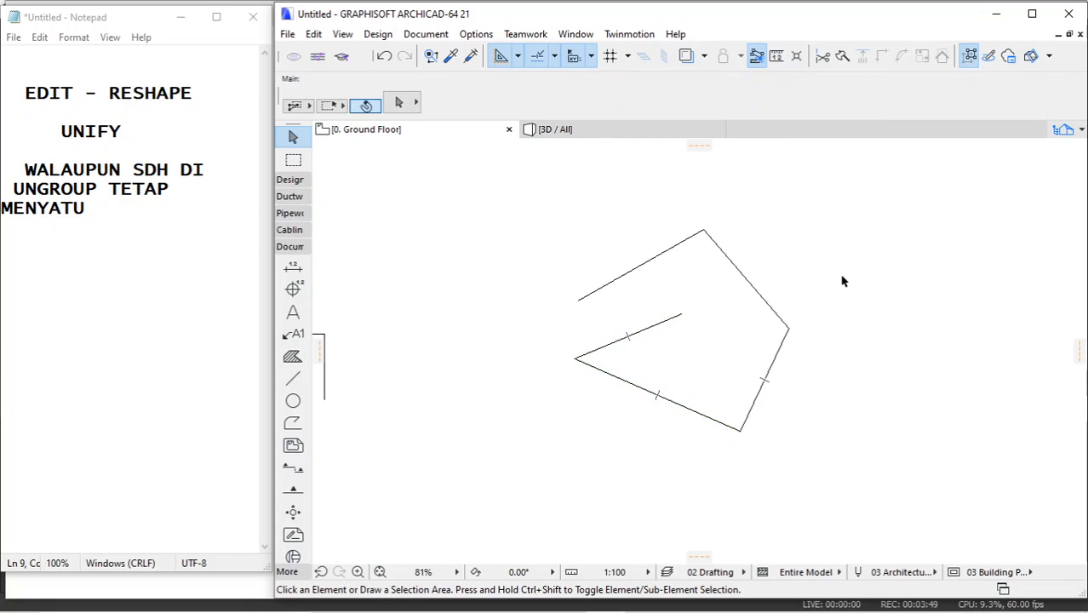
Step: Select all parts of the five-segment shape and unify them into a single polyline
scroll(597, 280, down, 3)
drag(558, 220, 740, 380)
click(313, 35)
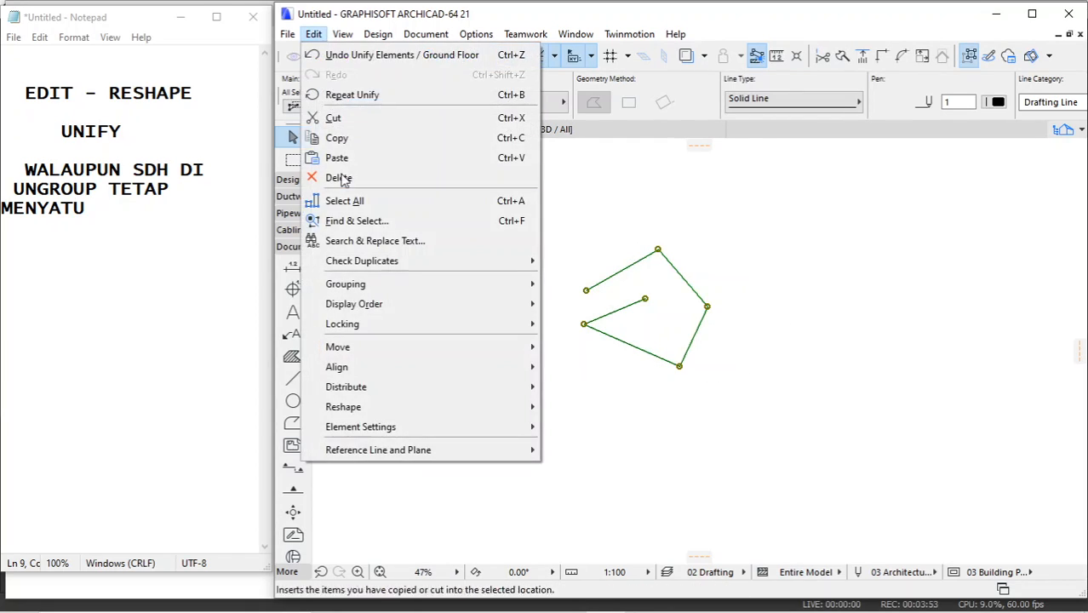
mouse_move(381, 410)
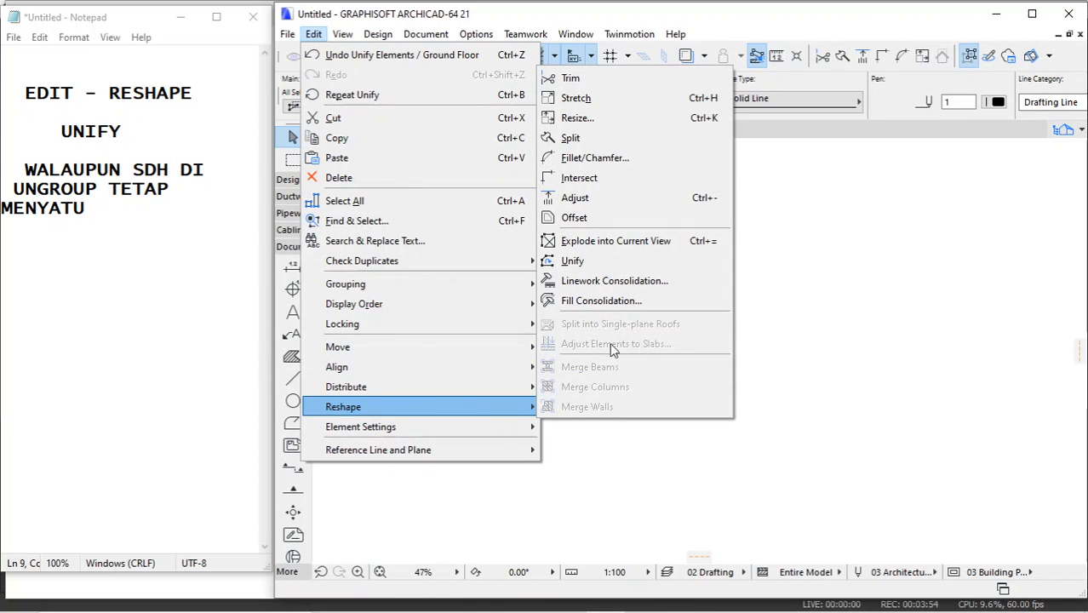
click(595, 261)
click(662, 285)
Step: Select the unified five-segment polyline to check whether it is picked as one element with groups suspended
scroll(662, 285, up, 4)
click(600, 235)
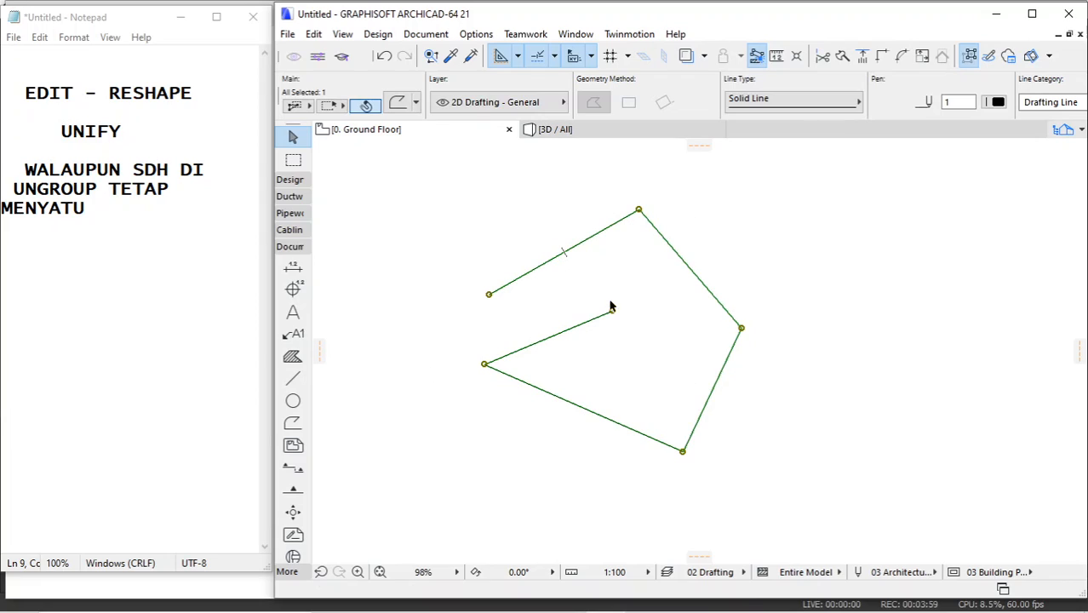
click(829, 241)
drag(924, 177, 745, 185)
click(621, 219)
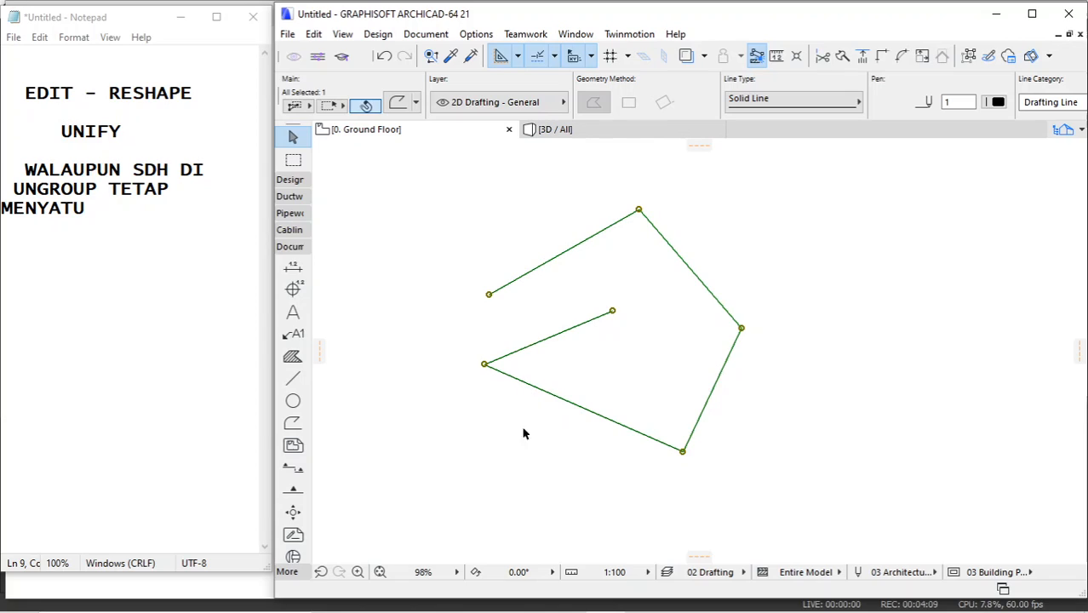
Step: Switch to Photos to display the SUBCRIB.jfif image
mouse_move(555, 604)
click(644, 597)
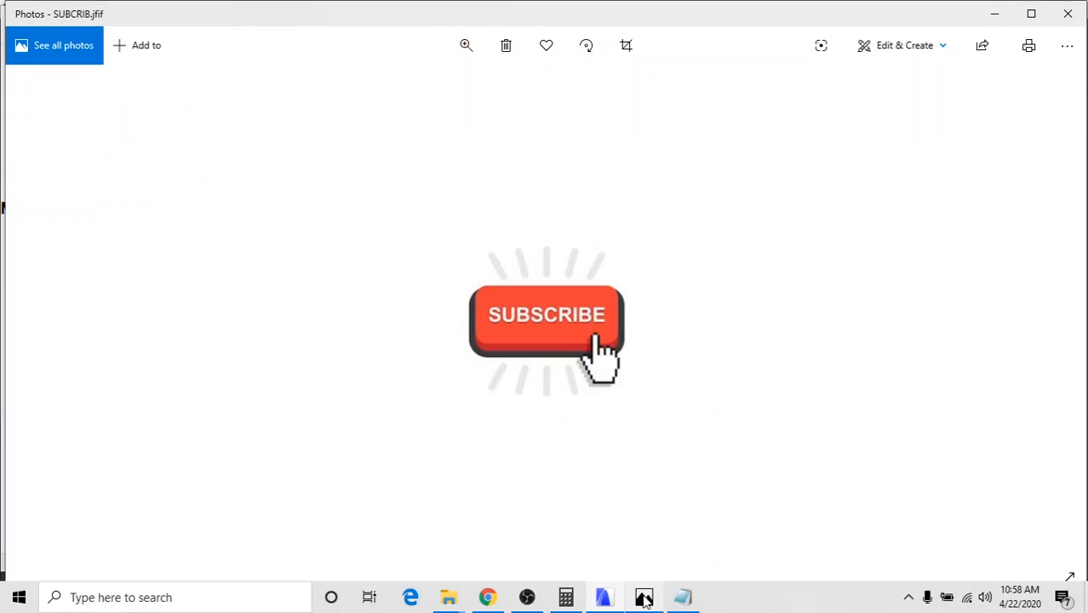